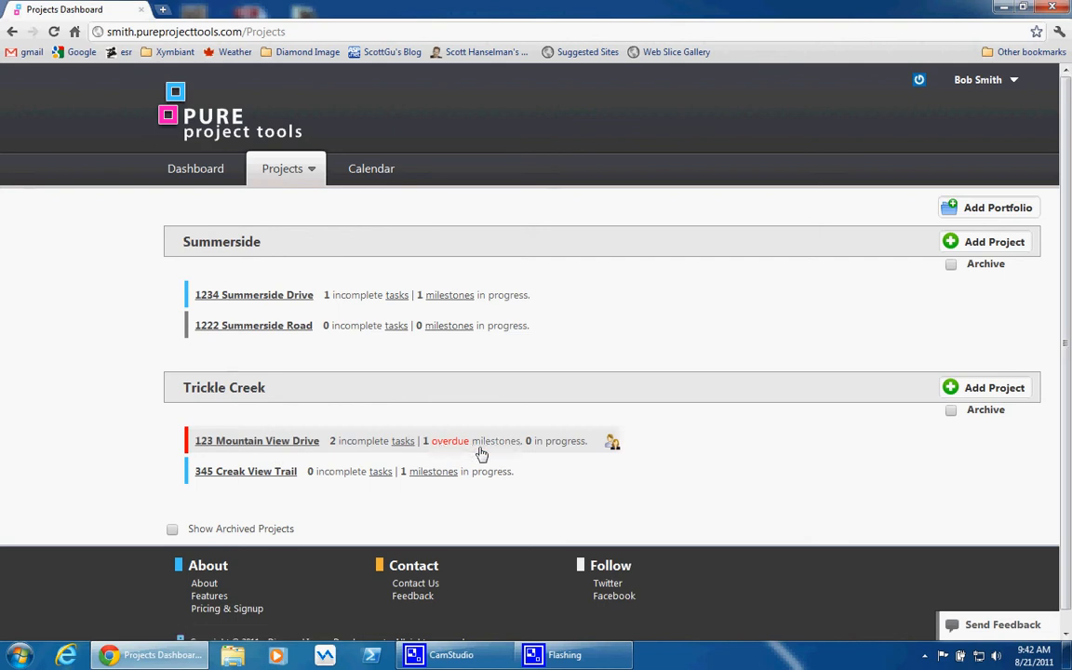
Mark Dig Basement and Build Foundation Walls complete in the overdue Trickle Creek project's milestone planner, and return to the projects overview
click(302, 445)
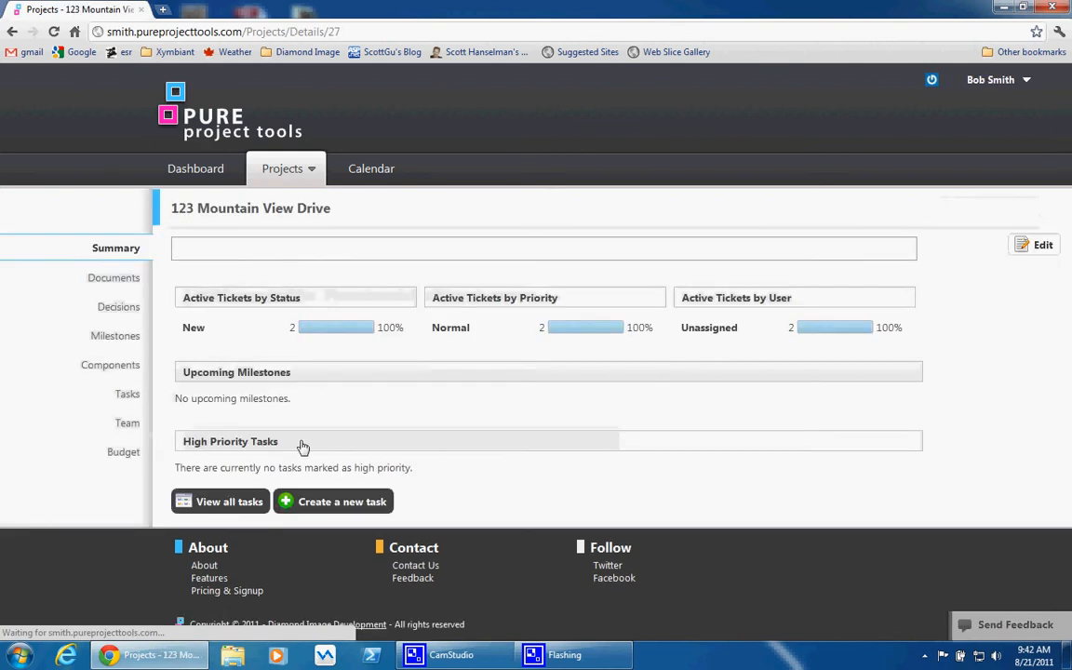
click(130, 339)
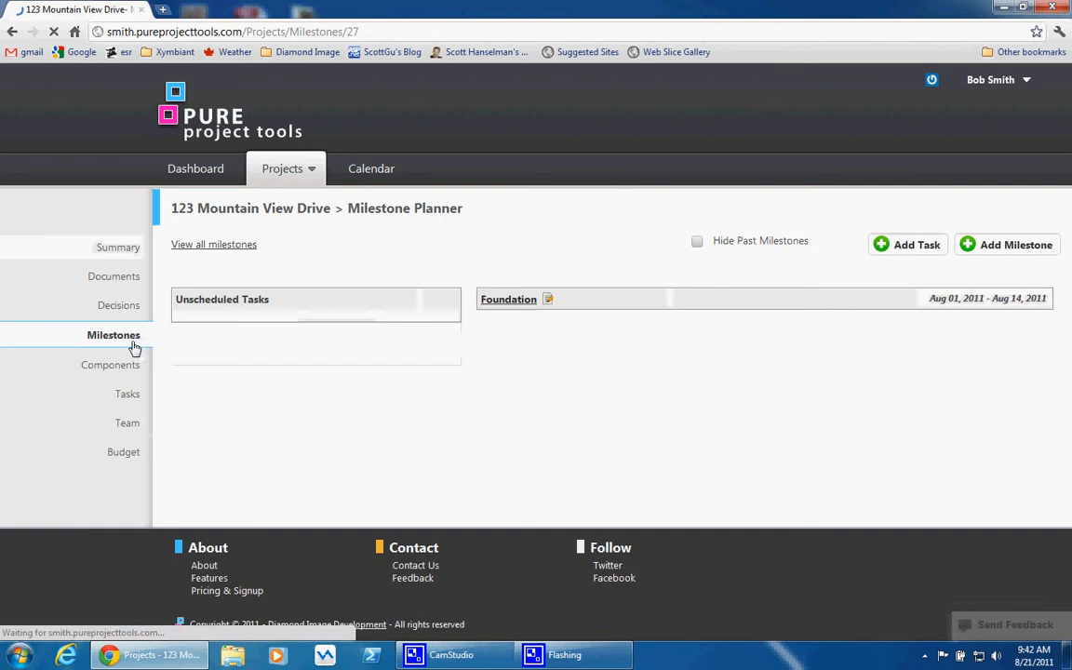
click(507, 318)
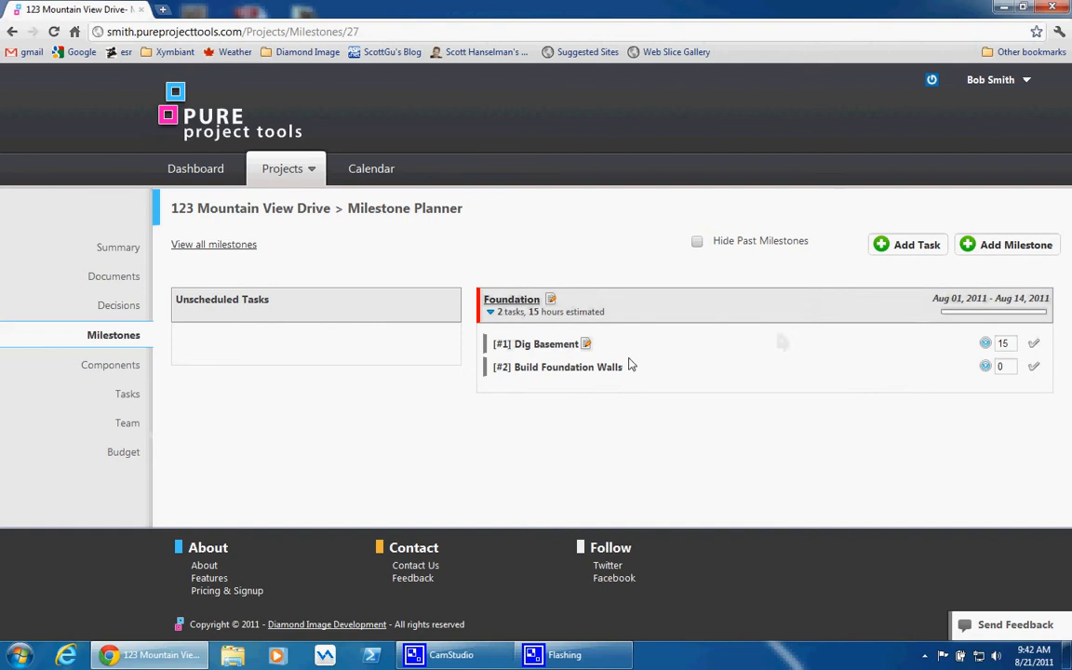
click(1033, 345)
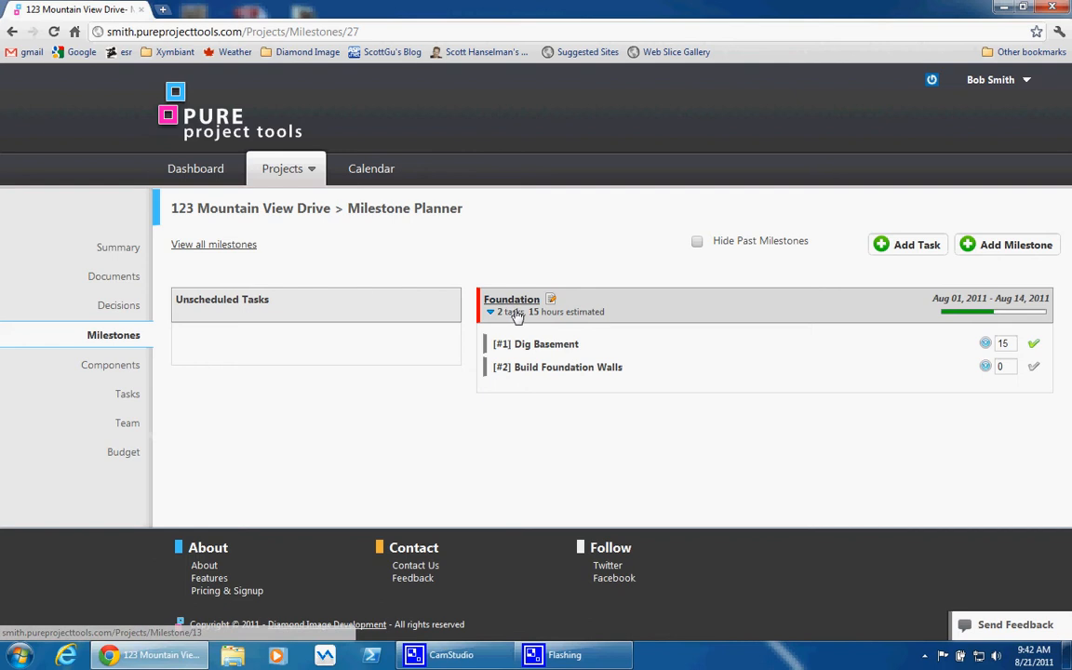
click(1032, 368)
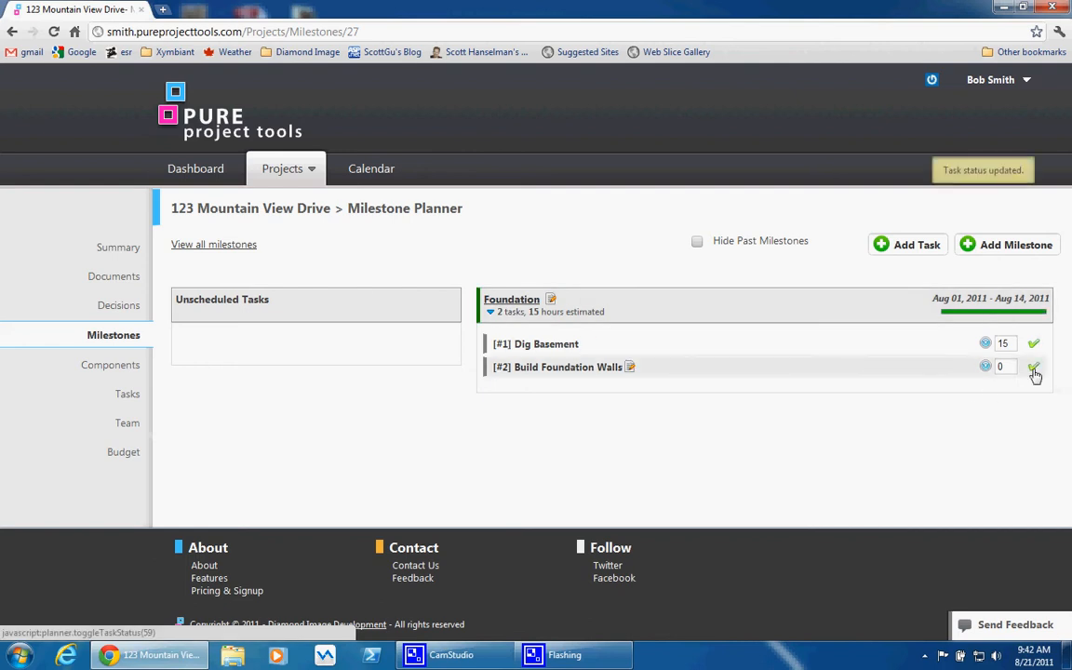
click(276, 175)
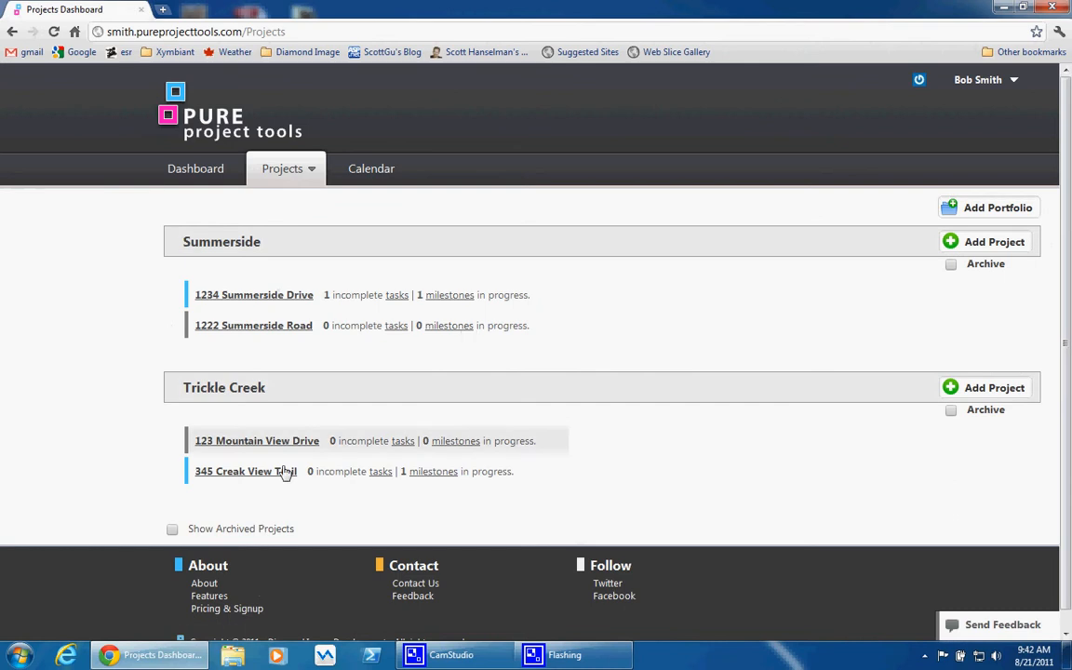
mouse_move(349, 449)
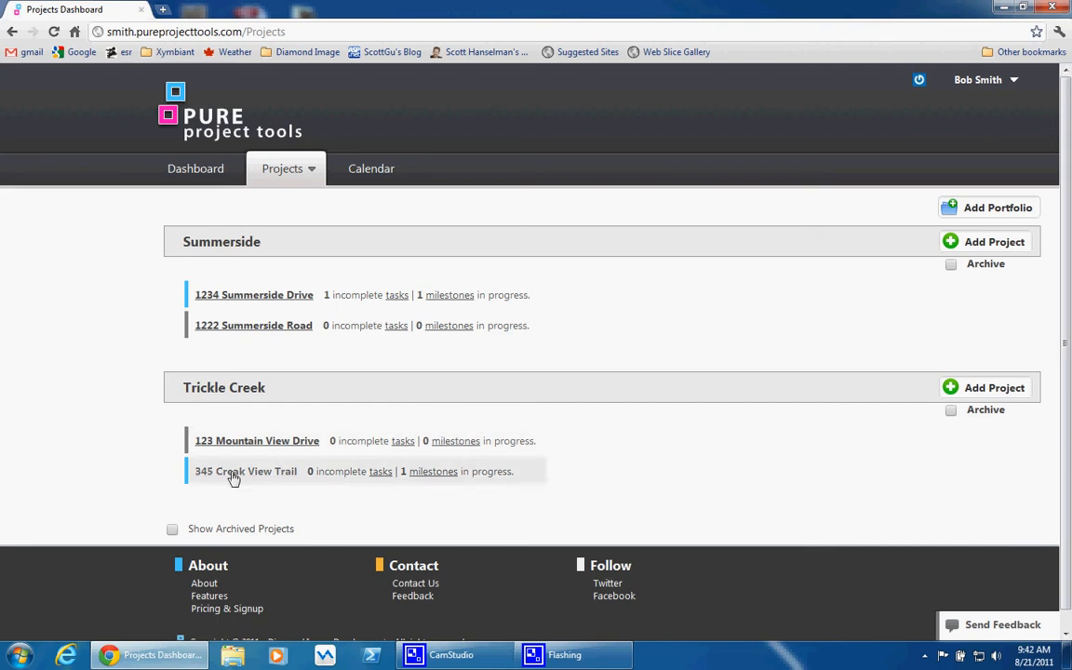
Add a Framing milestone to the first Trickle Creek project, starting August 15, 2011 and due August 31, 2011
click(253, 443)
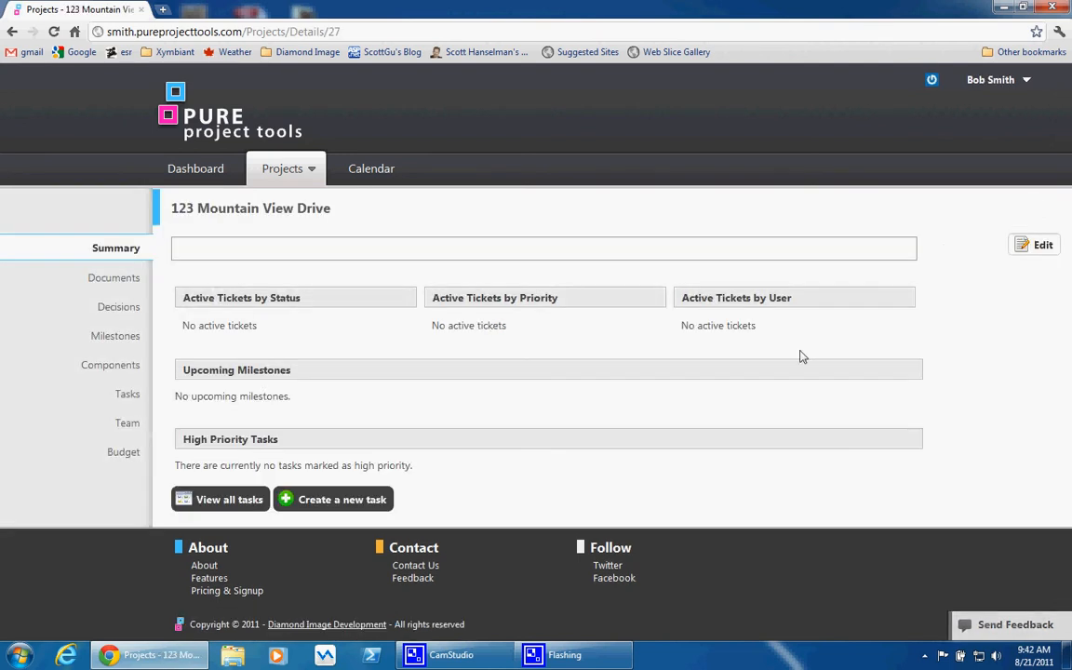
click(119, 336)
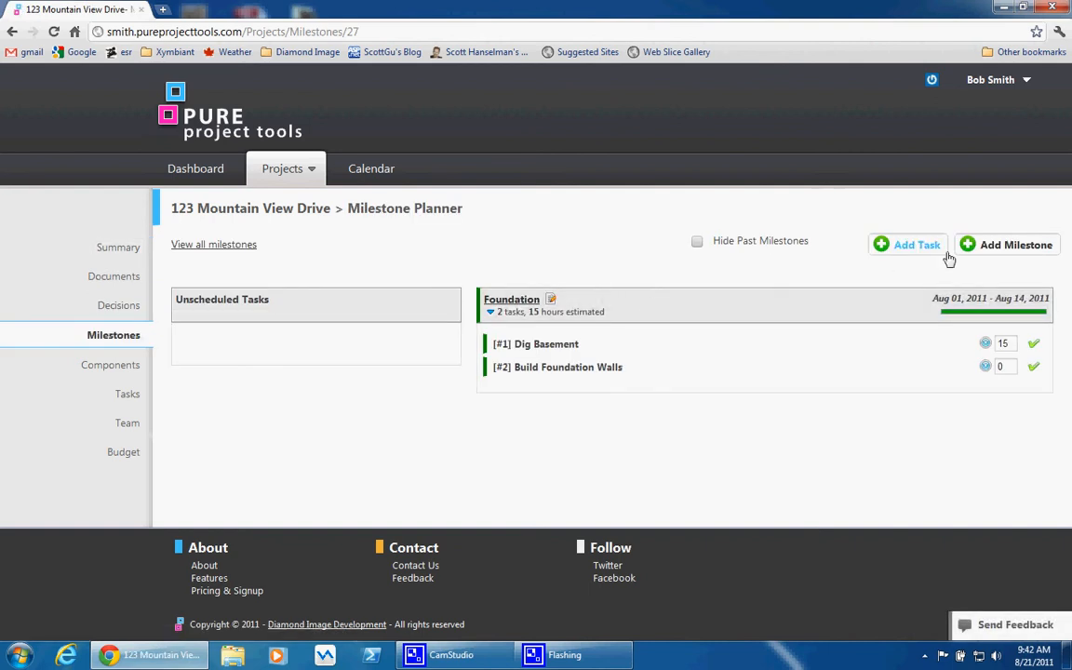
click(991, 246)
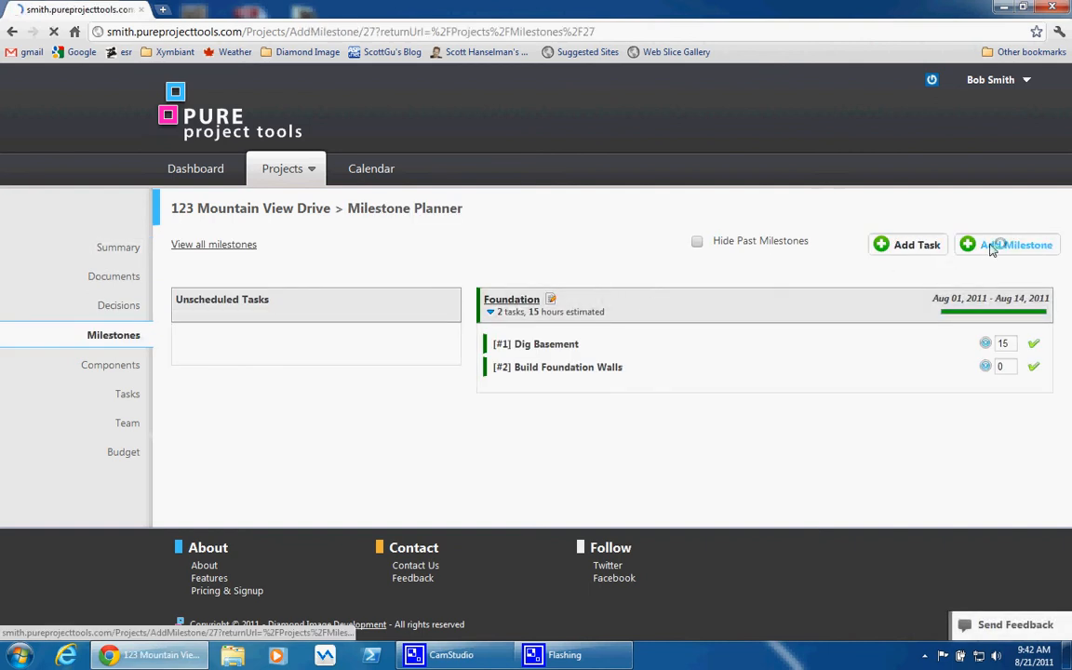
click(708, 265)
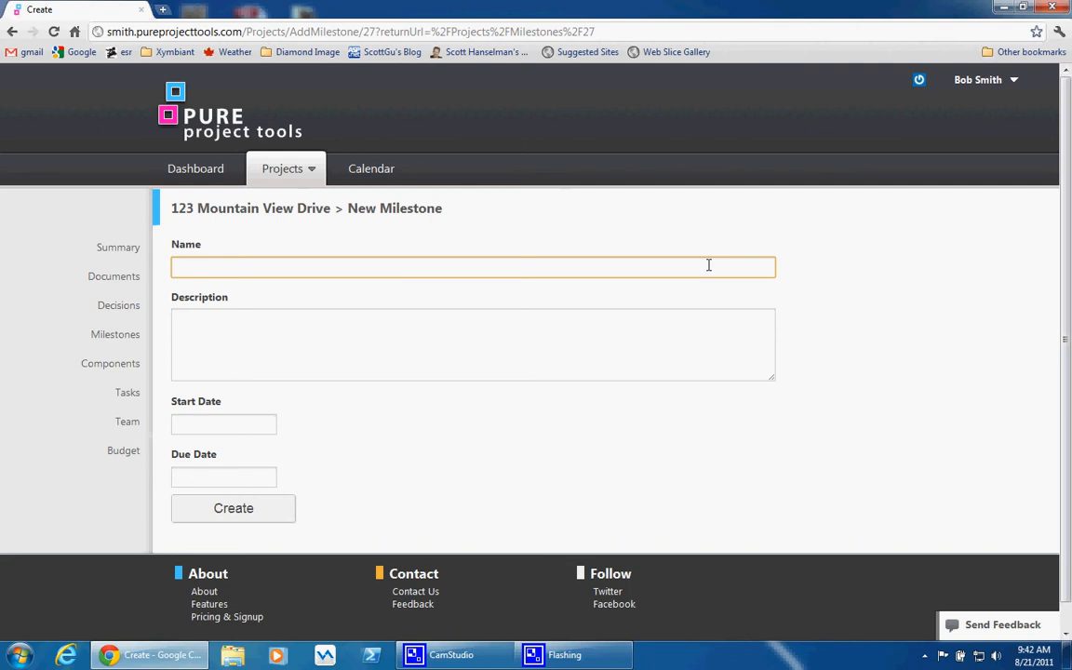
text(Fran)
click(247, 423)
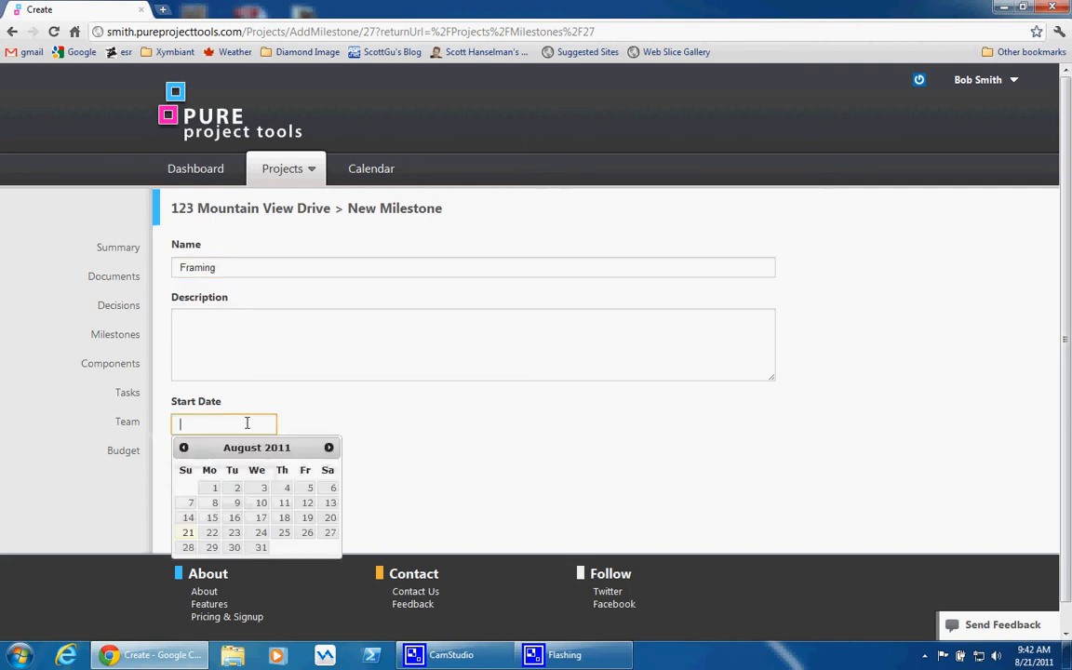
click(212, 518)
click(213, 477)
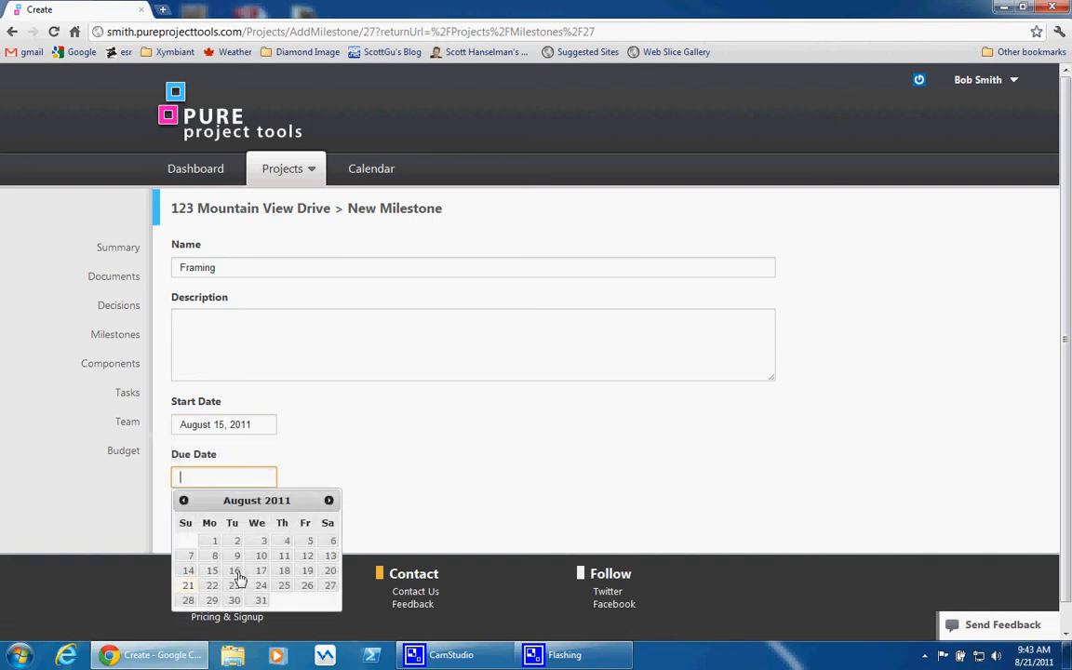
click(260, 600)
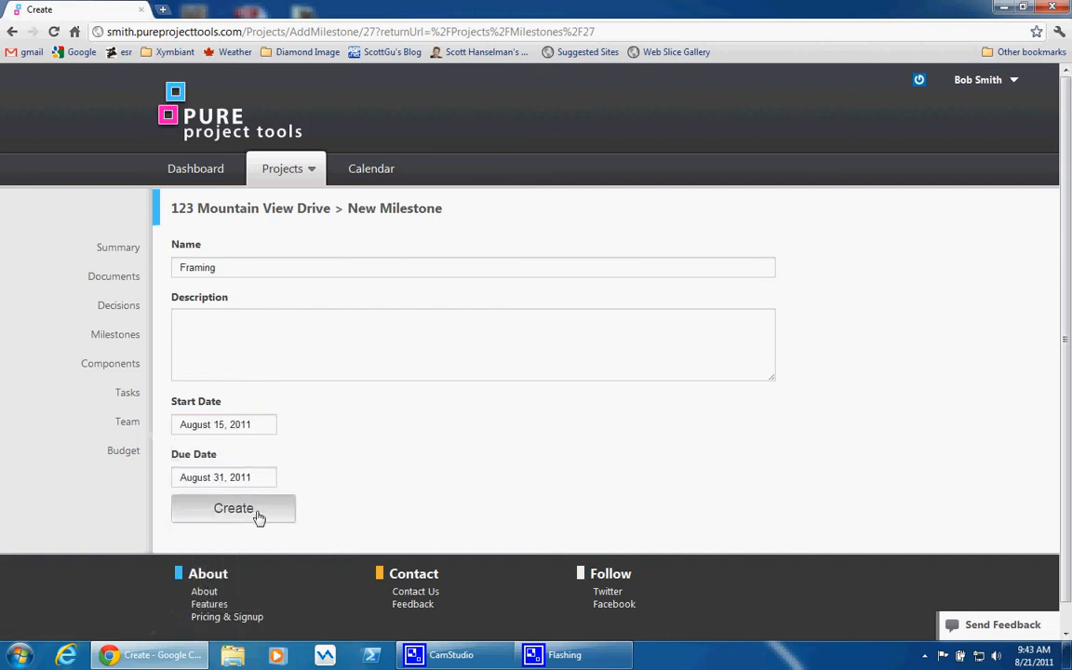
click(258, 517)
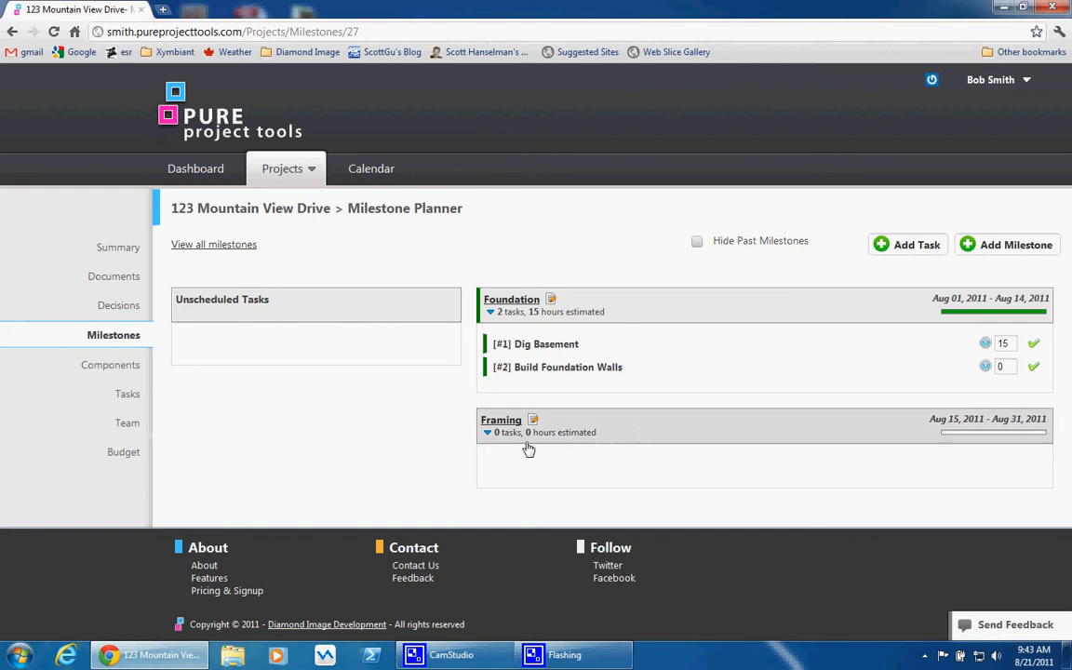
Collapse the Foundation milestone and start a new task titled First Floor with an estimate of 40 hours
click(533, 318)
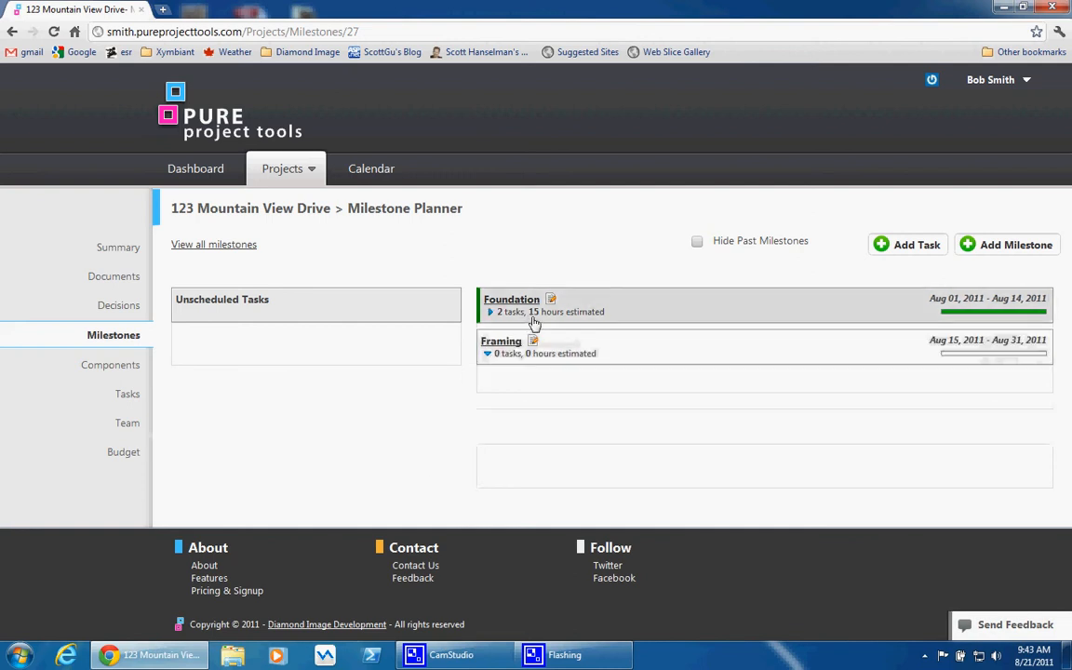
click(902, 249)
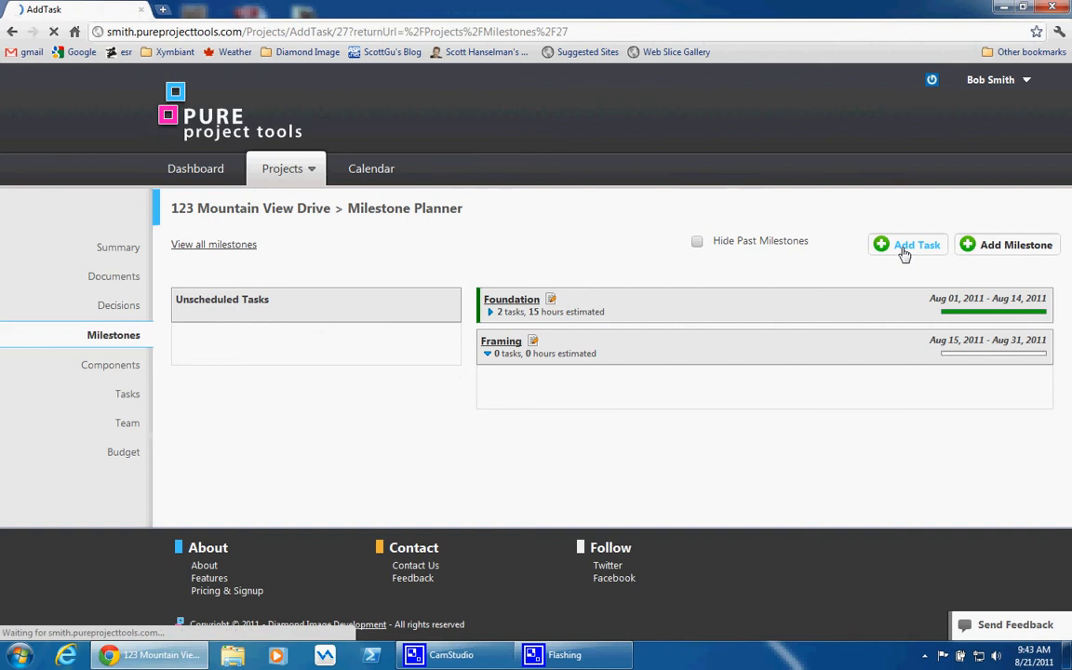
click(270, 269)
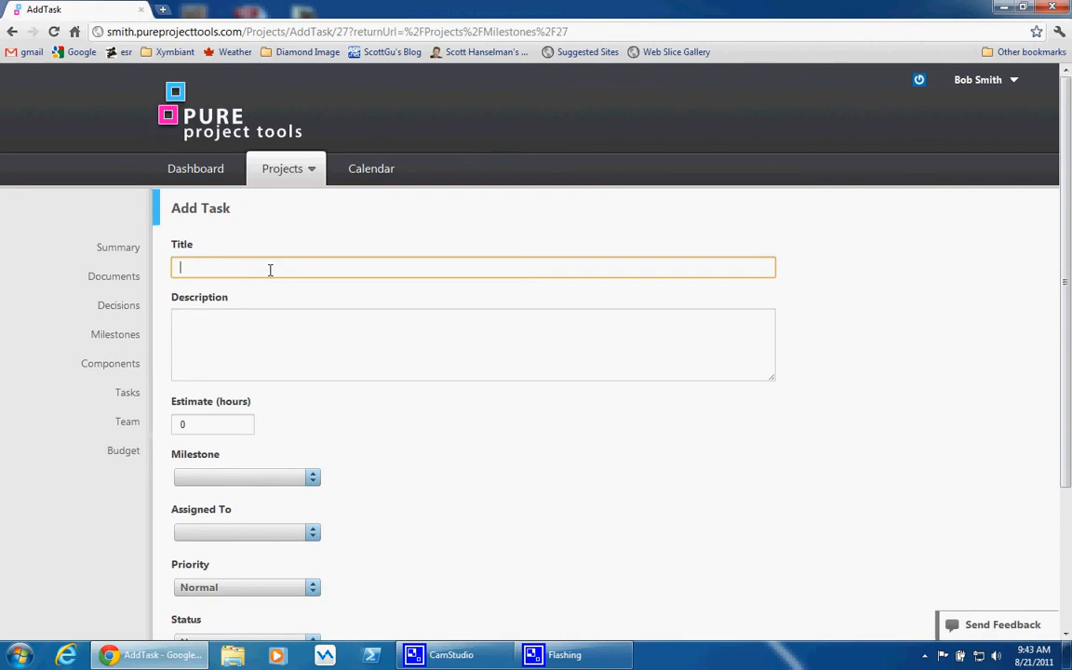
text(Fame)
click(185, 426)
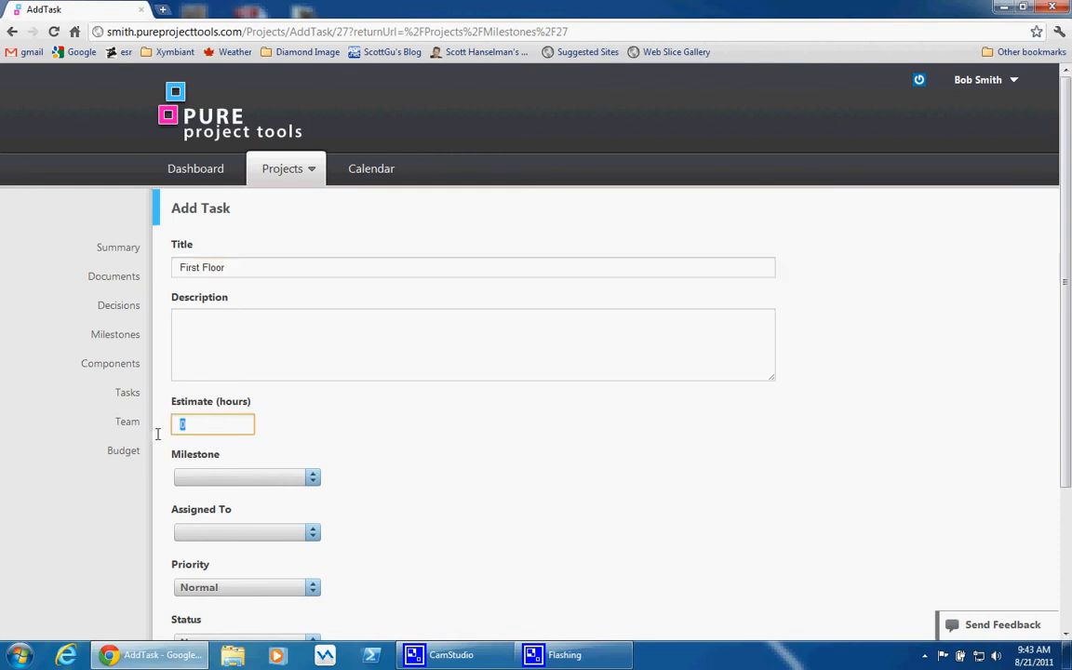
text(4)
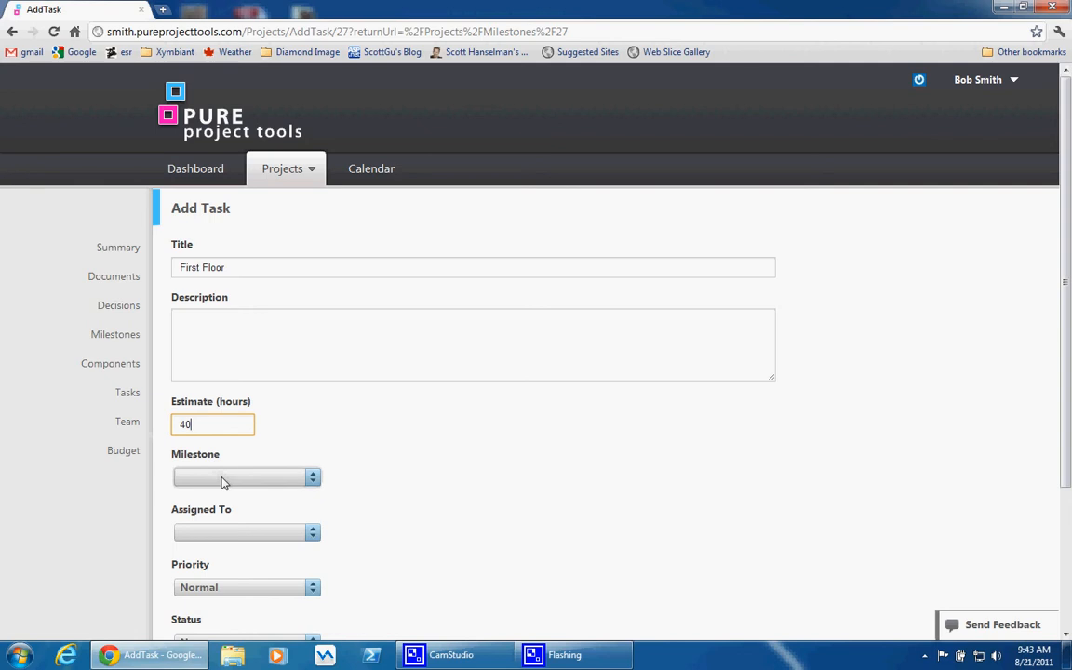
Assign the First Floor task to the Framing milestone and the listed team member, and create it
click(230, 482)
click(232, 516)
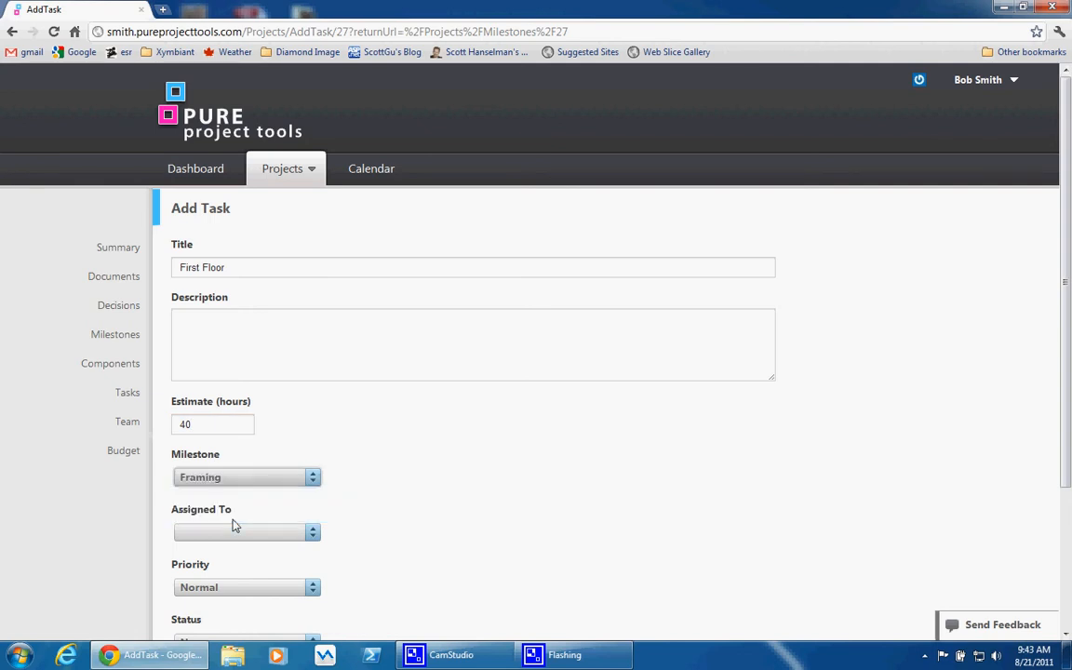
click(237, 537)
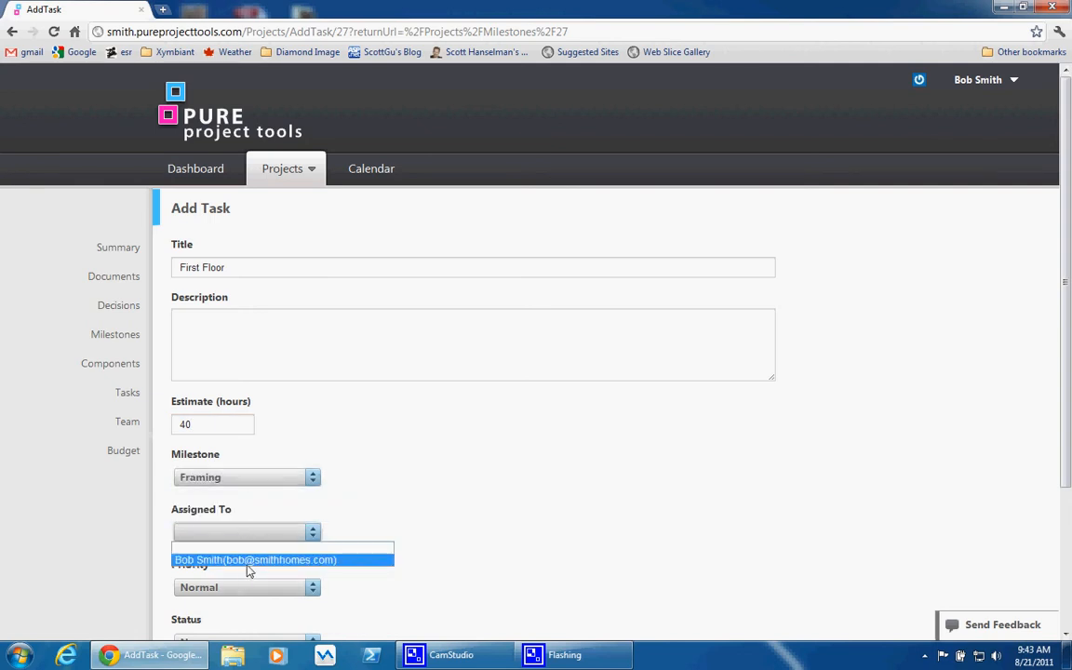
click(249, 560)
scroll(351, 576, down, 3)
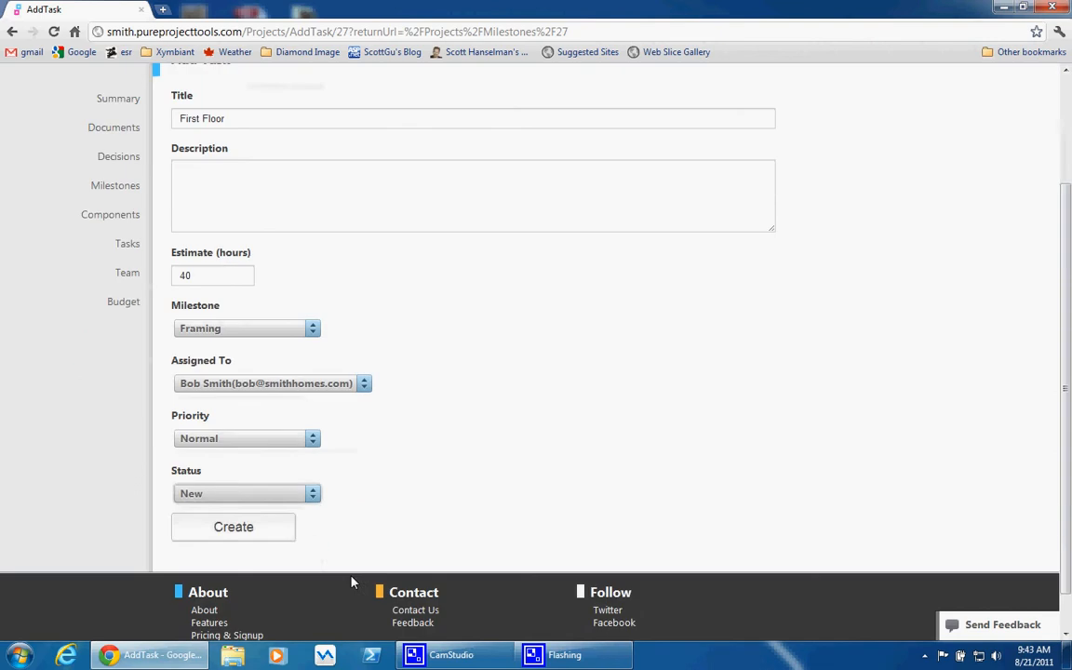
click(264, 534)
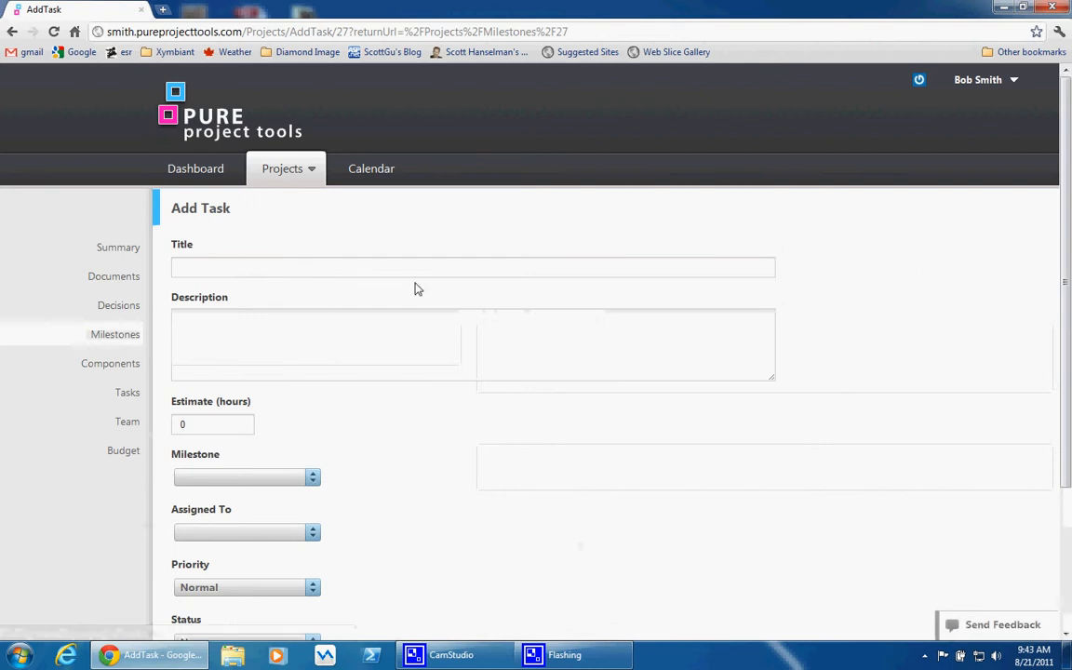
Create a task titled 2nd Floor with an estimate of 40 hours, leaving its milestone and assignee blank
click(381, 266)
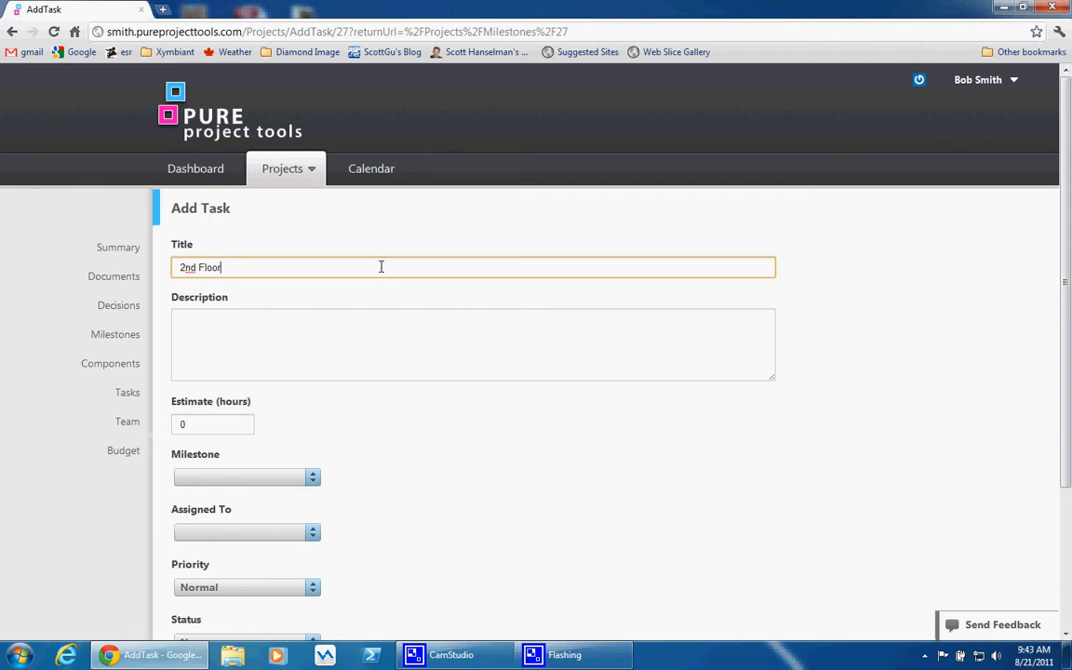
click(203, 423)
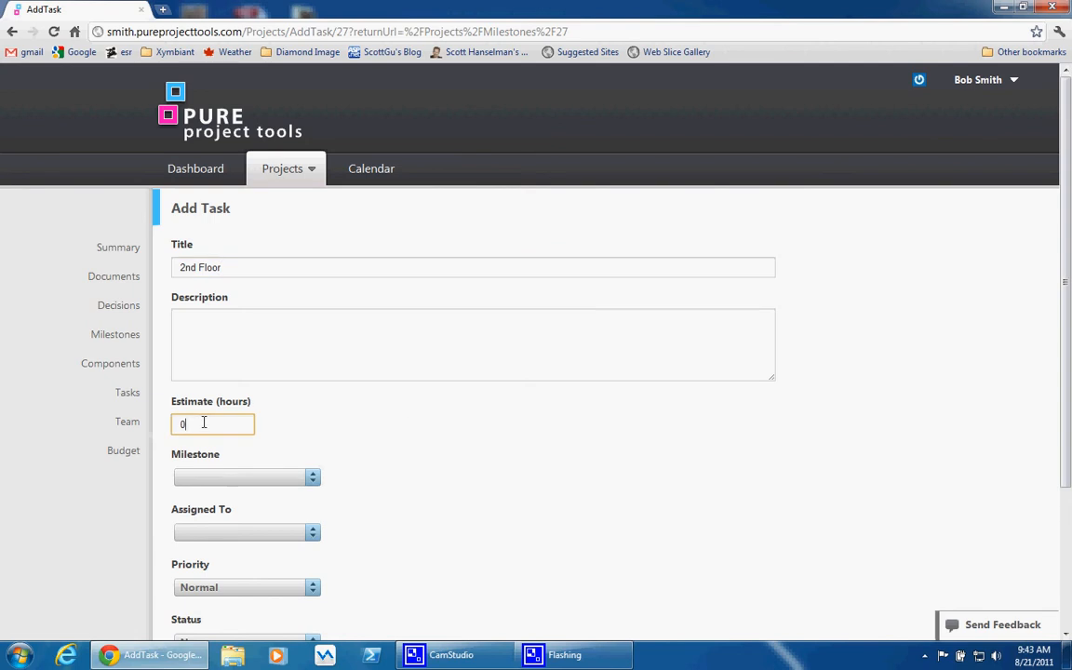
drag(203, 423, 158, 422)
text(40)
click(361, 435)
scroll(404, 434, down, 3)
click(284, 486)
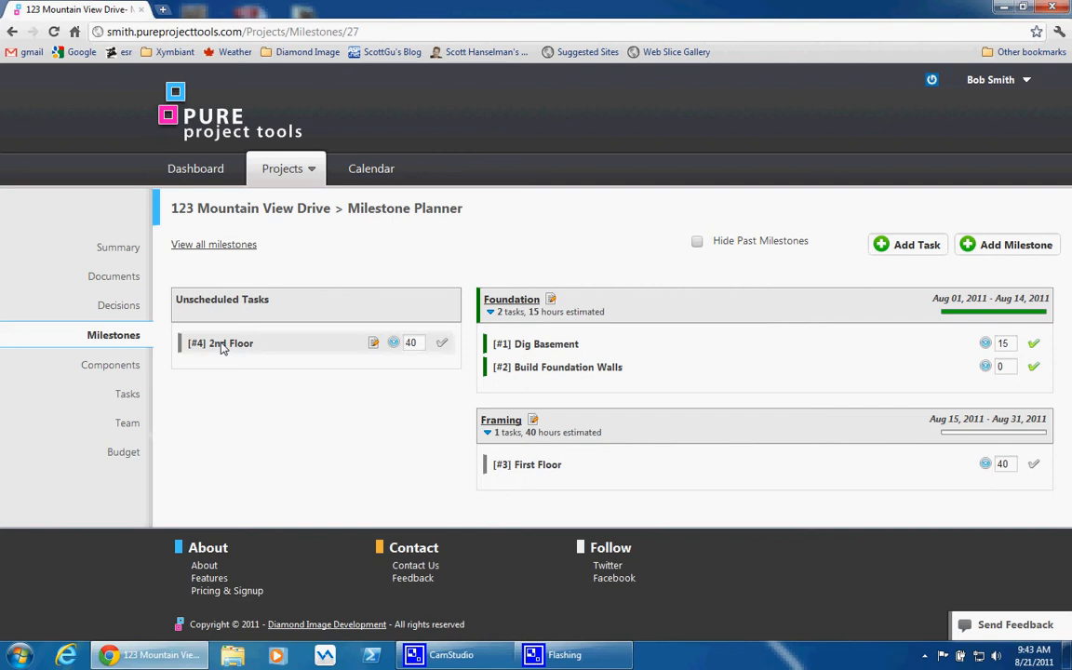
Move the 2nd Floor and First Floor tasks into the Framing milestone, and mark First Floor complete
drag(223, 347, 549, 367)
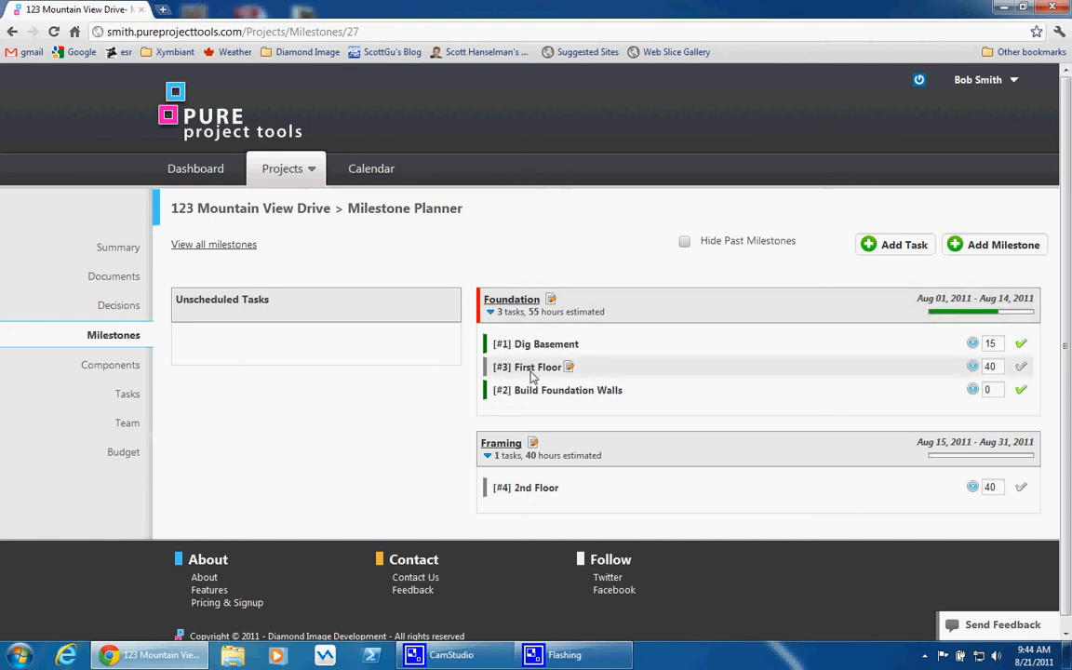
drag(532, 372, 536, 480)
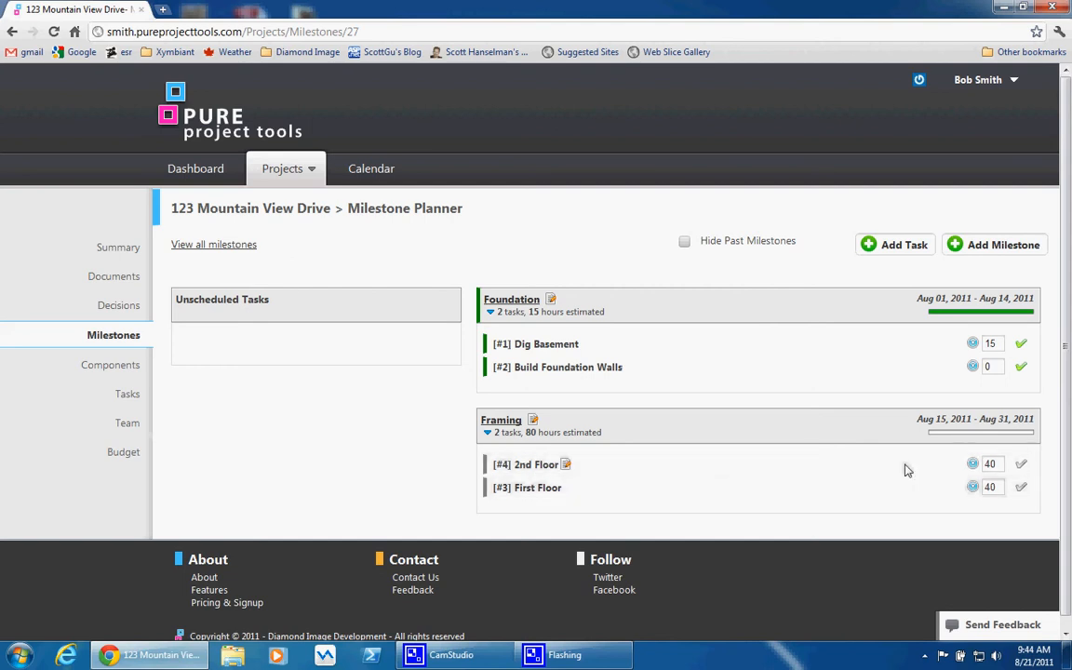
click(1025, 489)
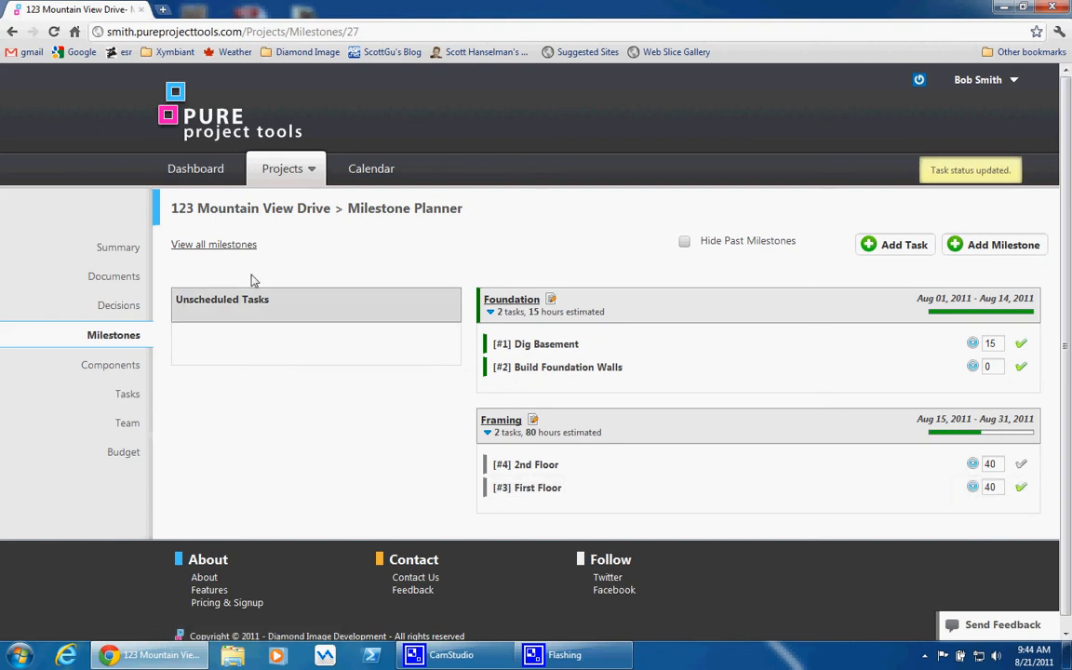
Show archived projects, move the second Trickle Creek project into the Archived Projects portfolio, and hide archived projects again
click(282, 176)
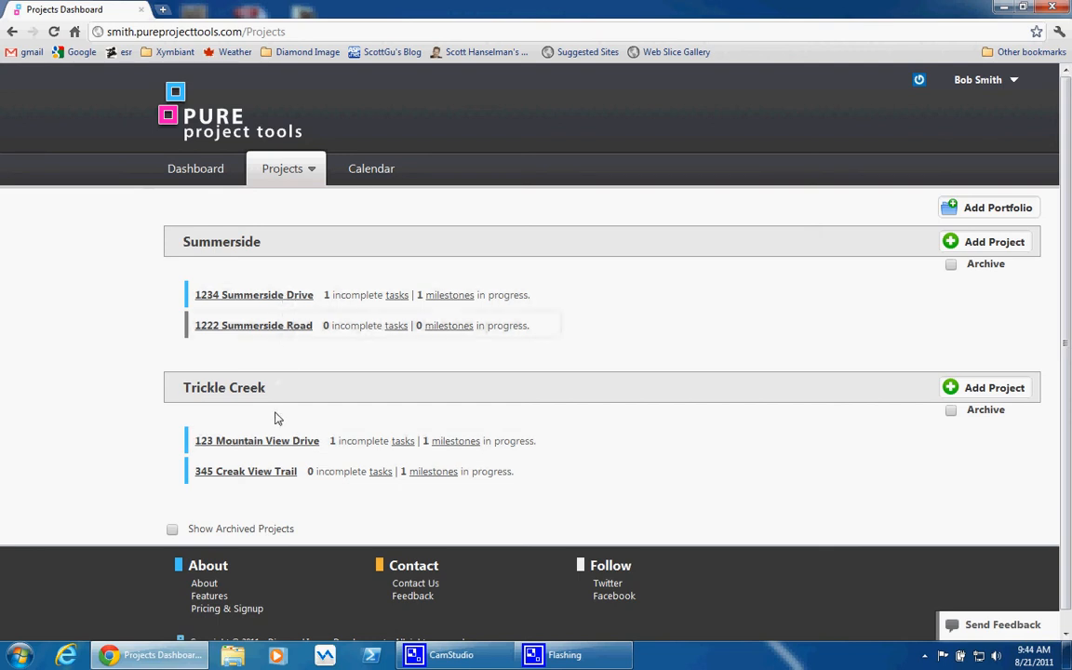
click(172, 530)
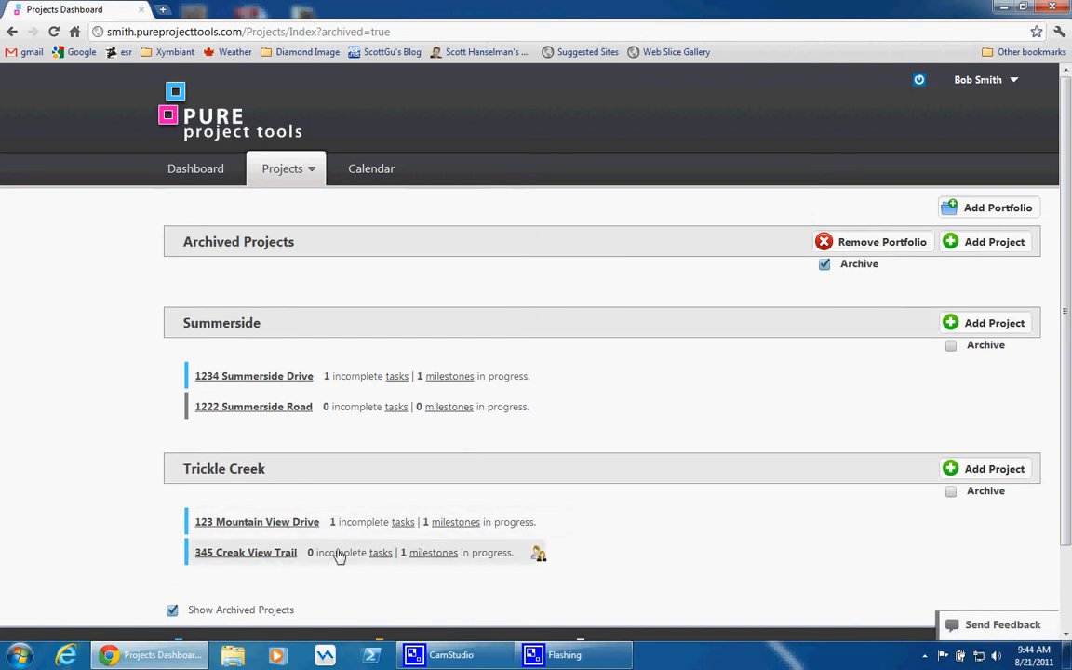
drag(334, 560, 354, 271)
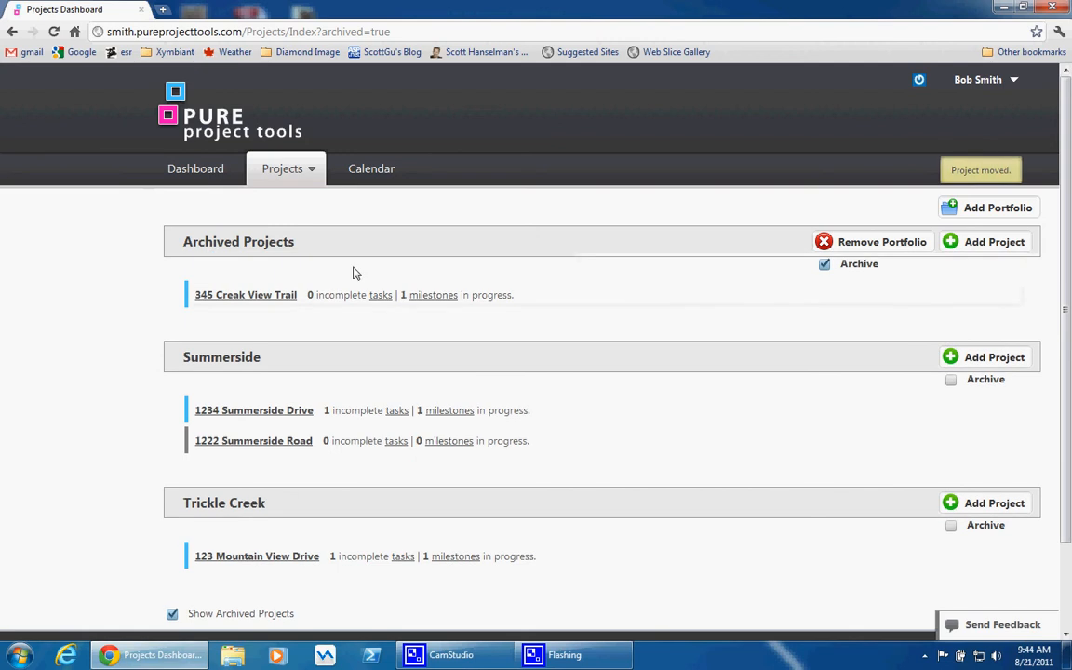
click(172, 615)
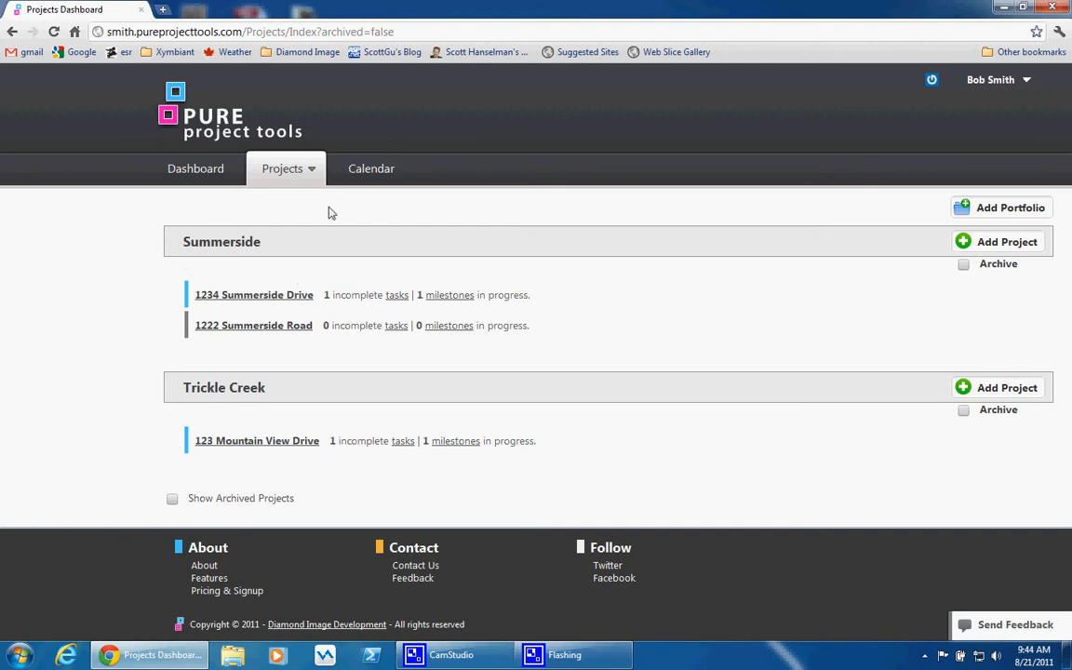
Open the milestone calendar for August 2011
click(354, 176)
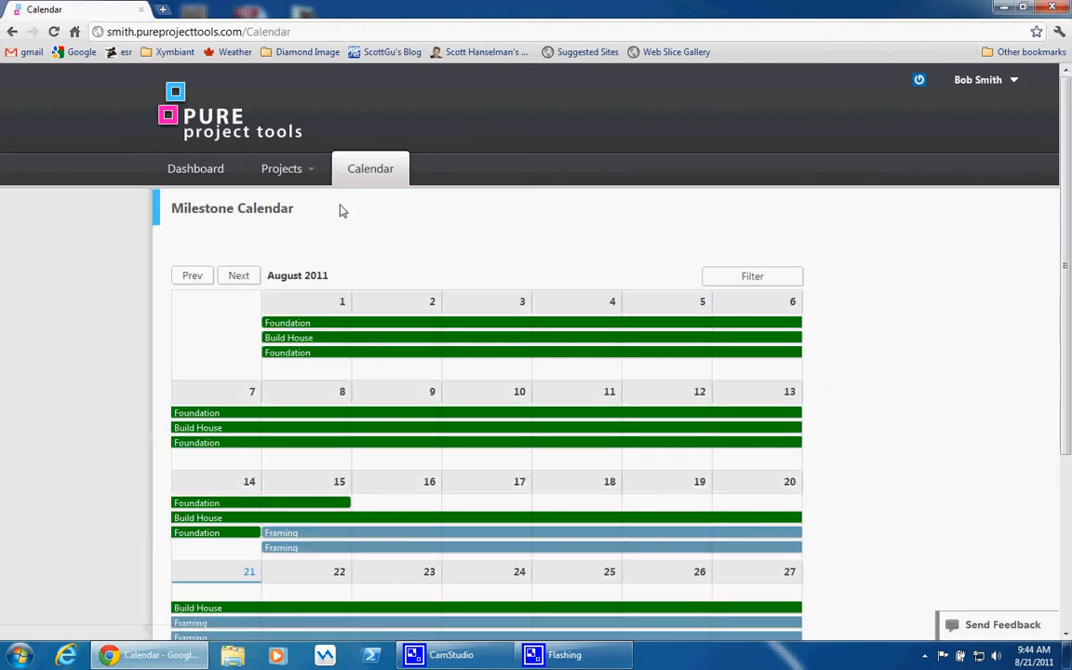
Review the date range, task progress and estimated hours of the Framing milestone starting August 15 in the calendar
scroll(362, 209, down, 2)
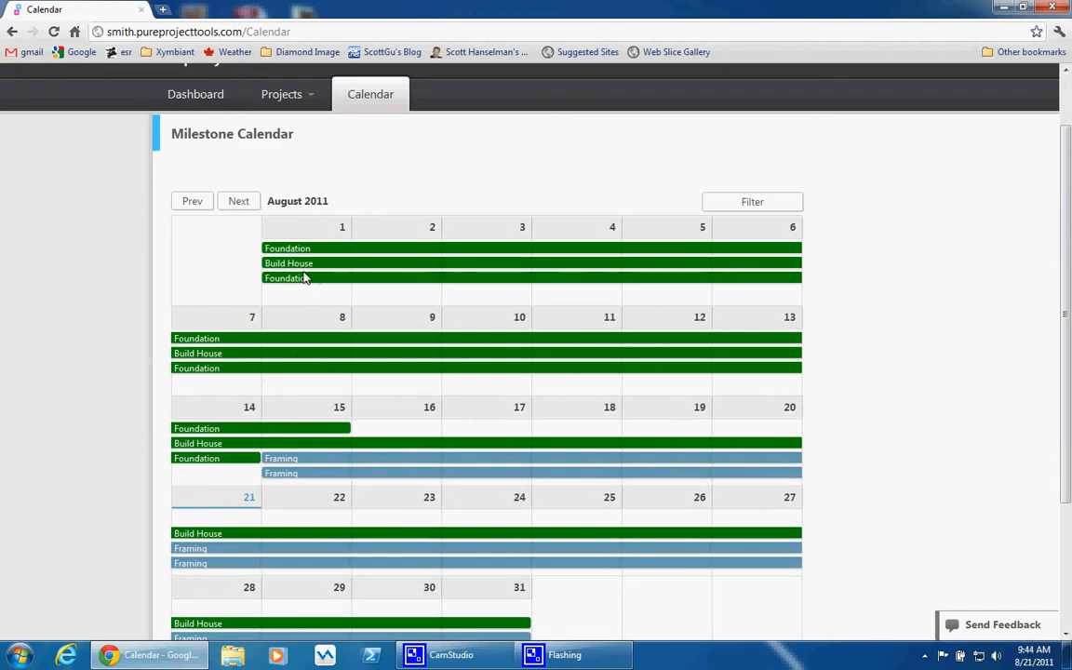
click(283, 461)
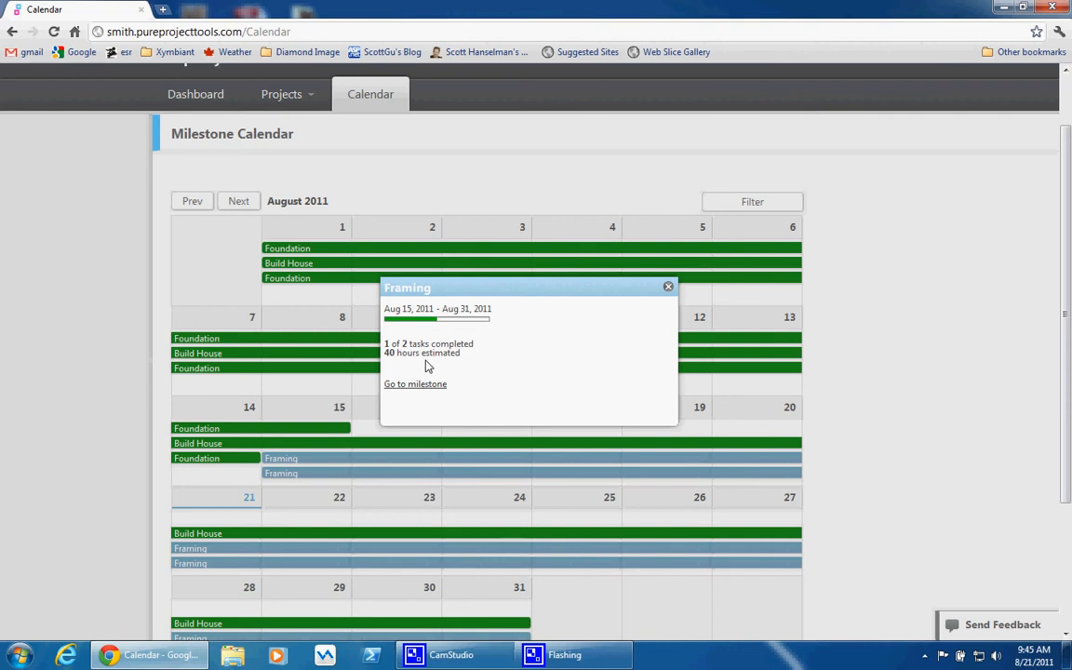
click(523, 235)
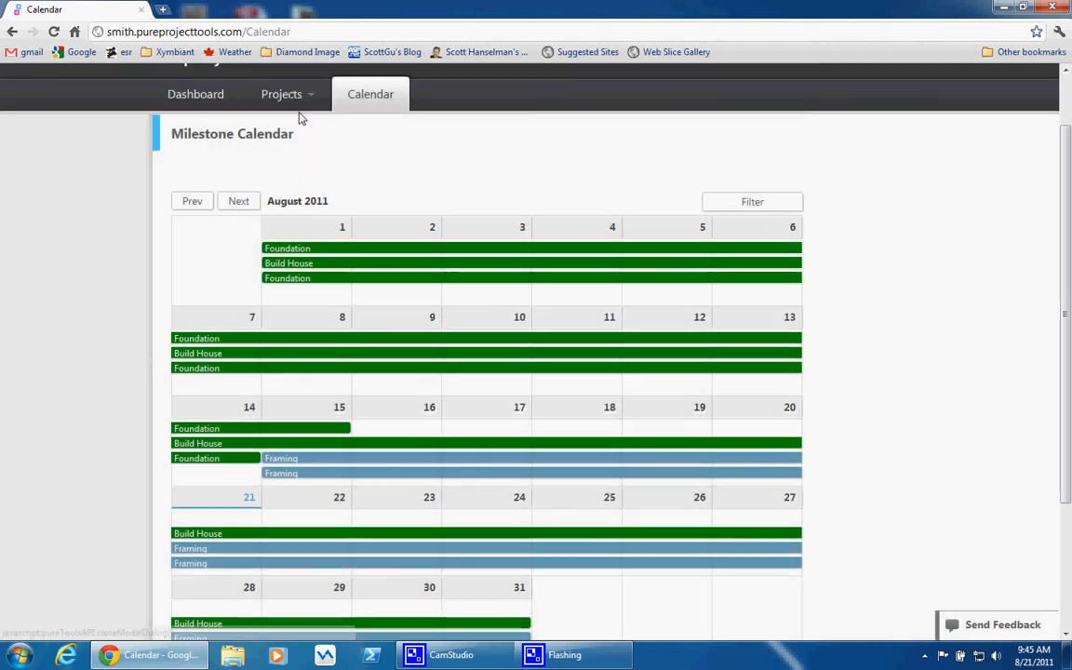
Open the first Summerside project's milestone planner and examine the Foundation, Framing and Mechanical milestones
click(284, 97)
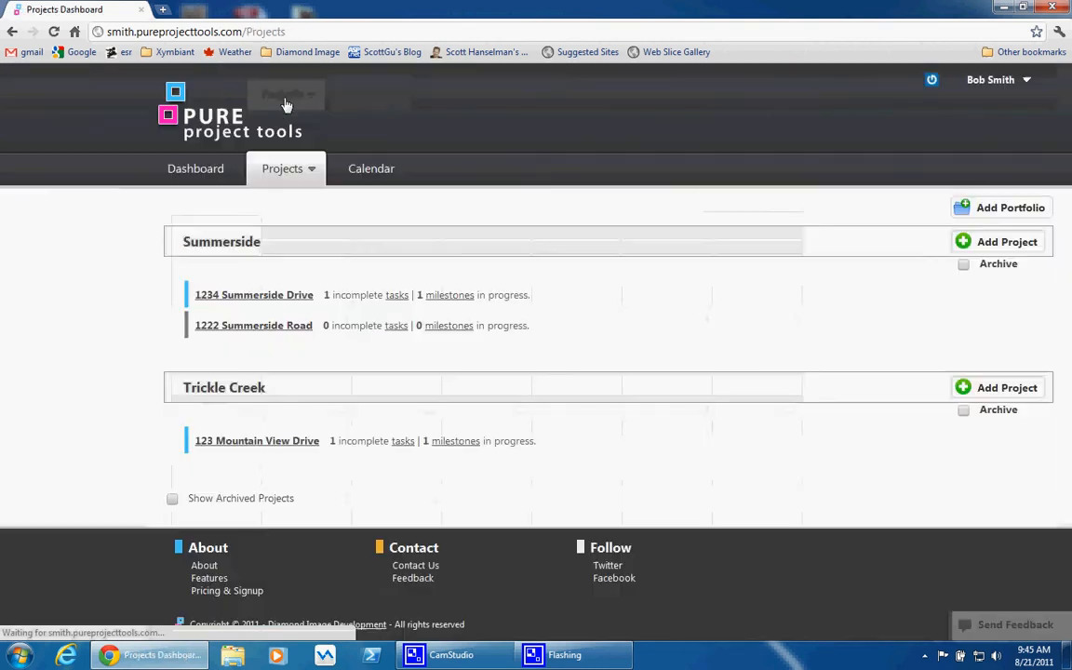
click(274, 299)
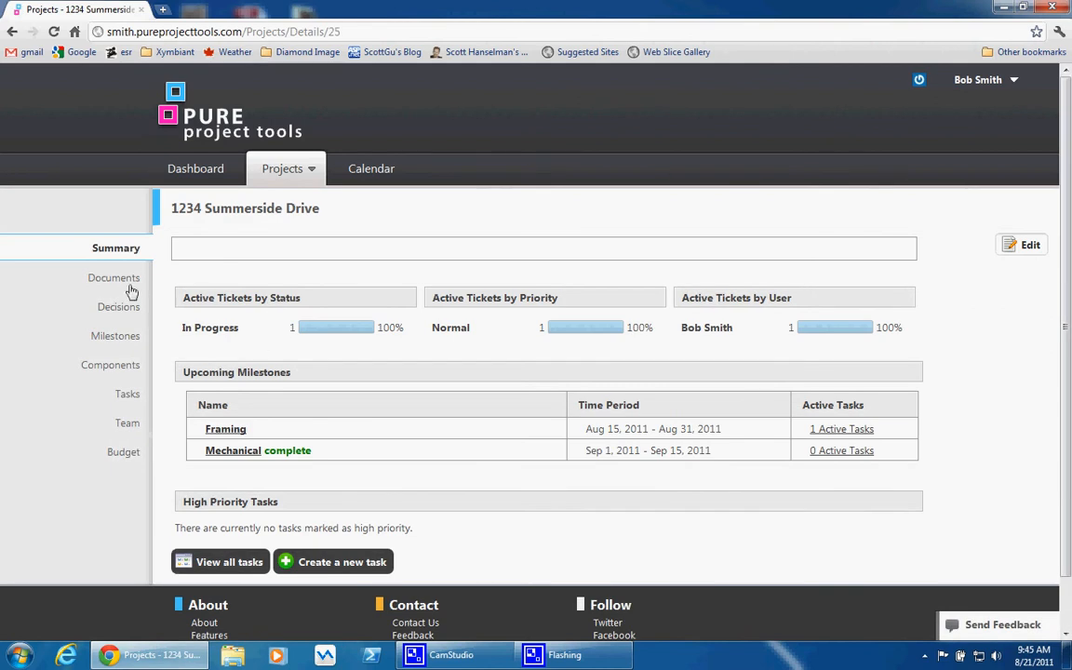
click(116, 334)
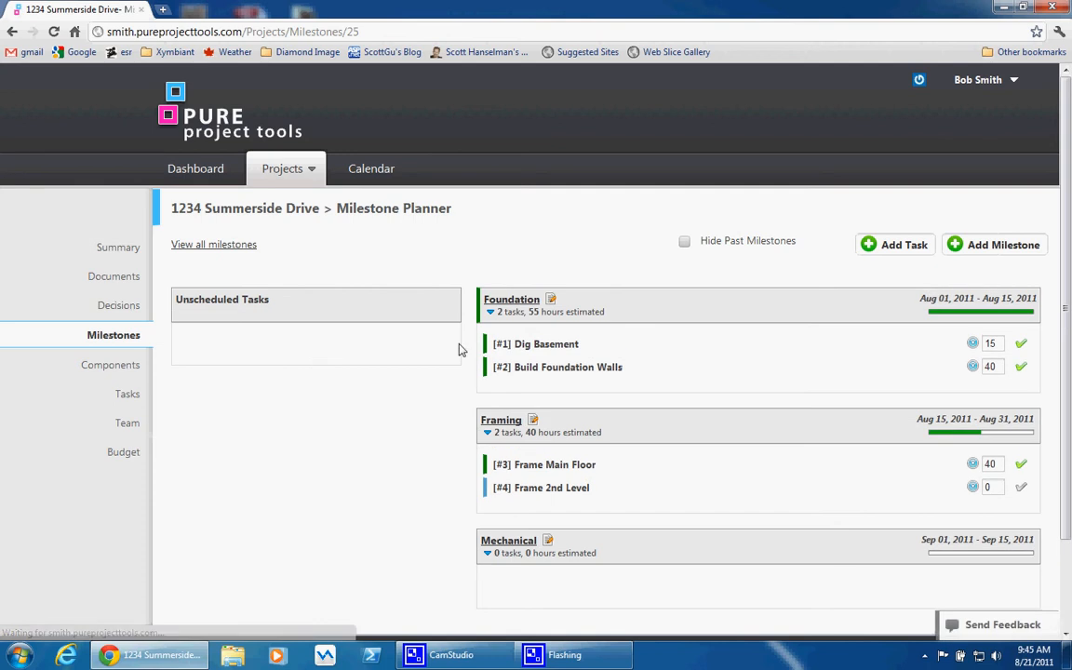
scroll(478, 346, down, 1)
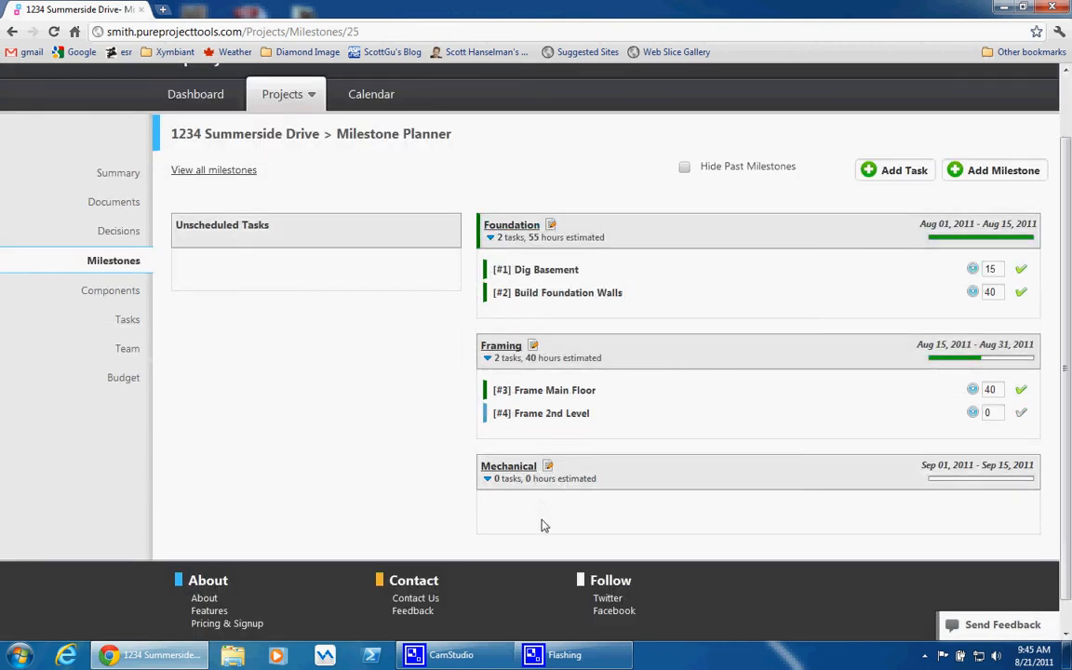
Set the priority of the Frame 2nd Level task to High in the project's task list
click(133, 322)
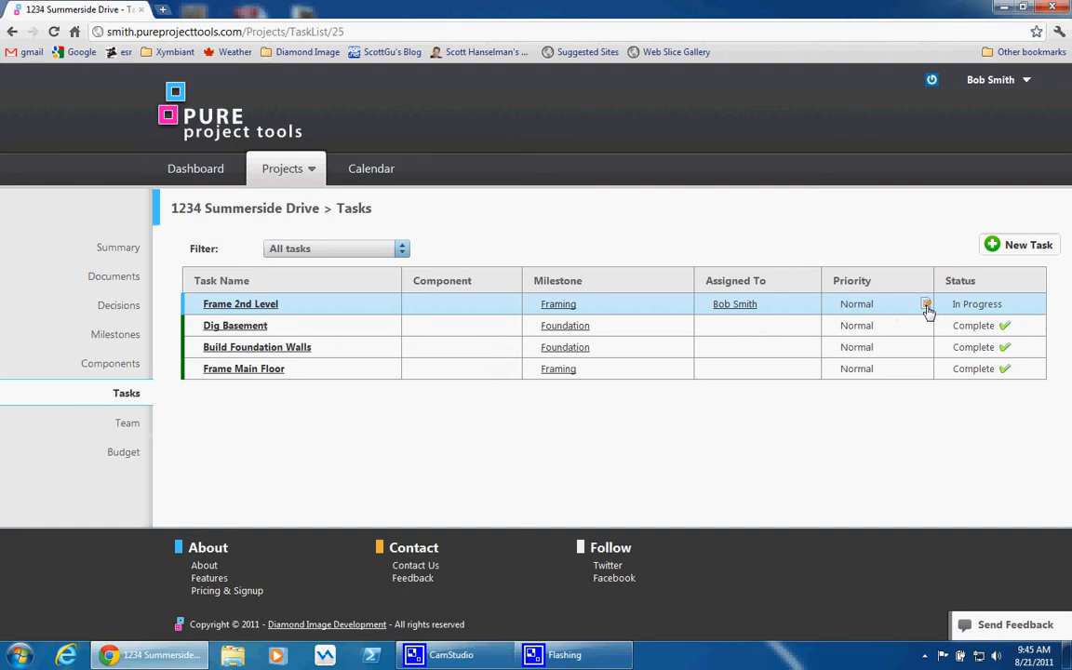
click(925, 305)
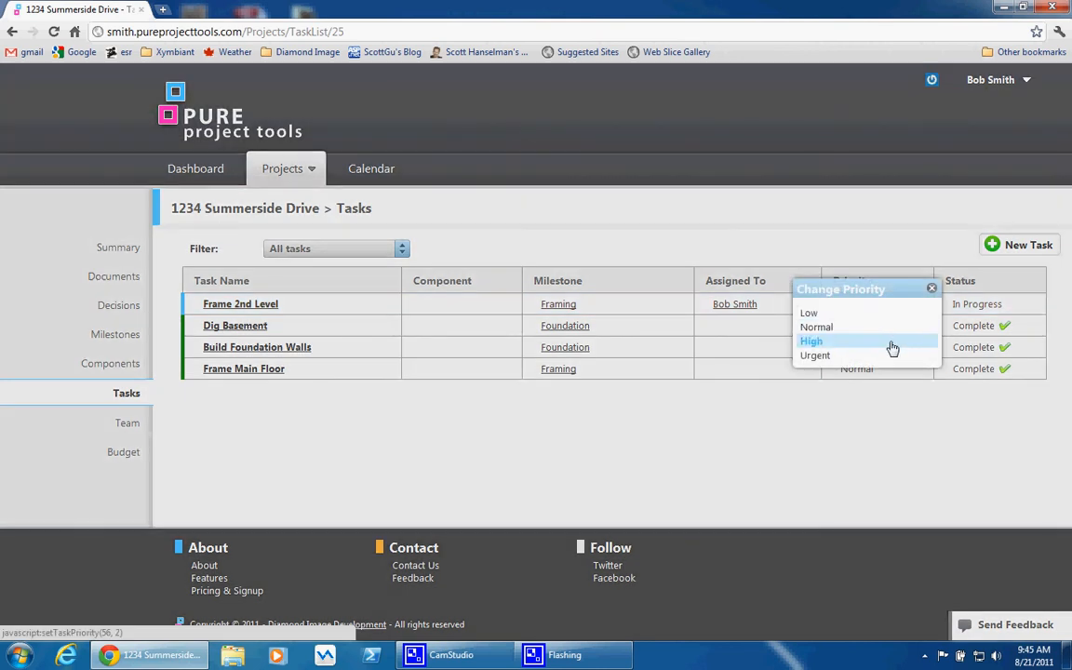
click(892, 347)
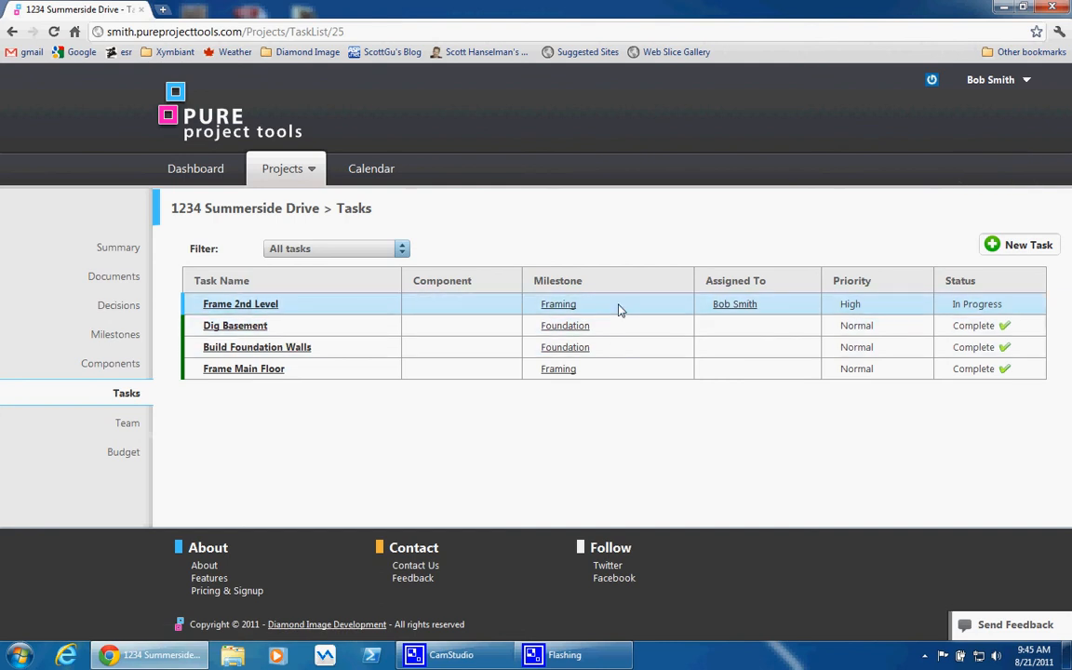
Add a debit line item to the project budget described as Dig Basement, for 10000.00, dated August 8, 2011
click(130, 455)
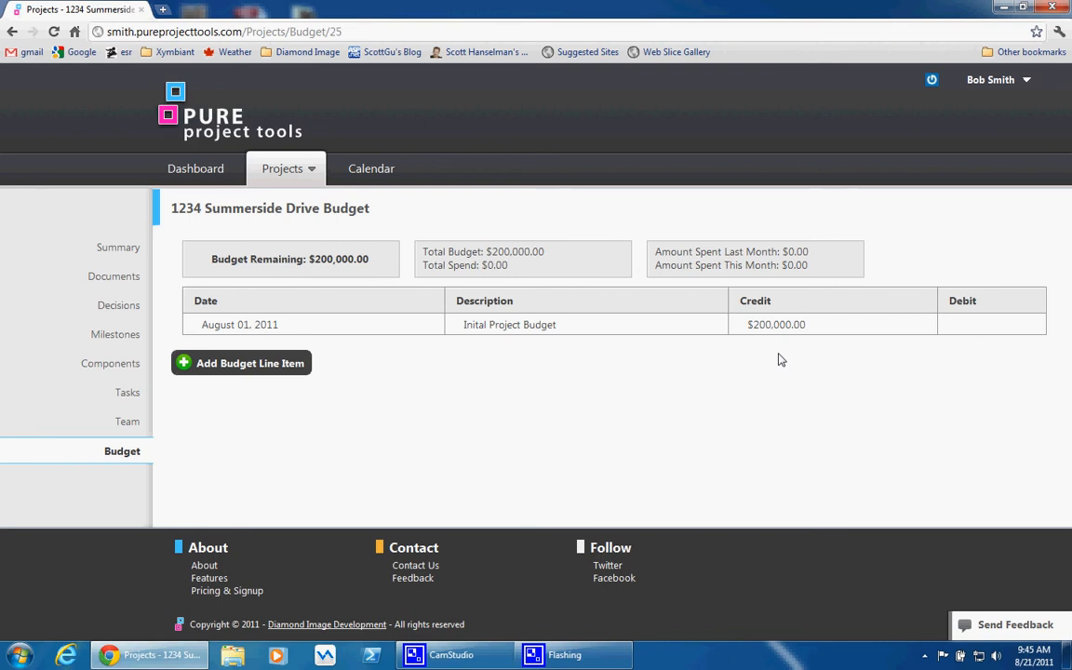
click(282, 369)
click(271, 300)
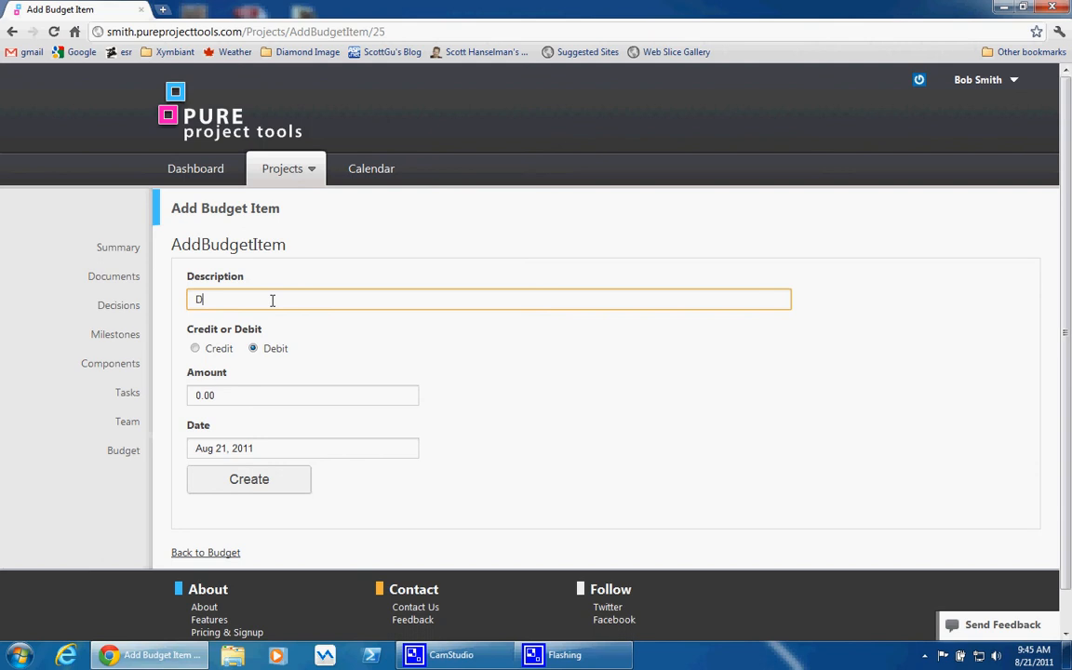
text(Dig Basement)
click(198, 395)
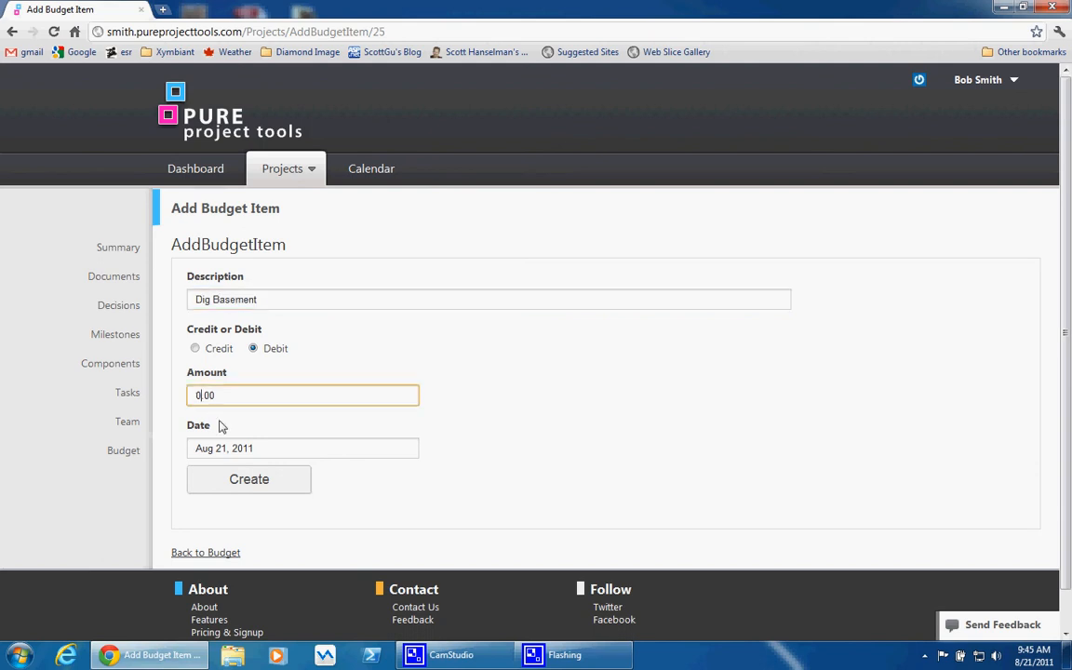
text(1000)
click(223, 447)
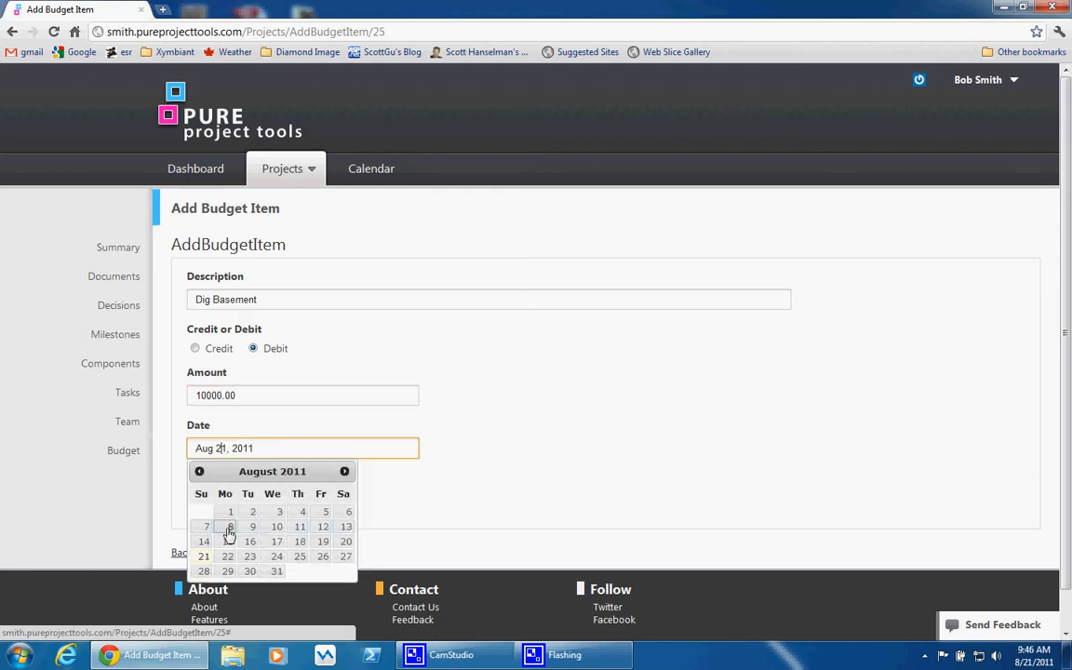
click(230, 526)
click(243, 482)
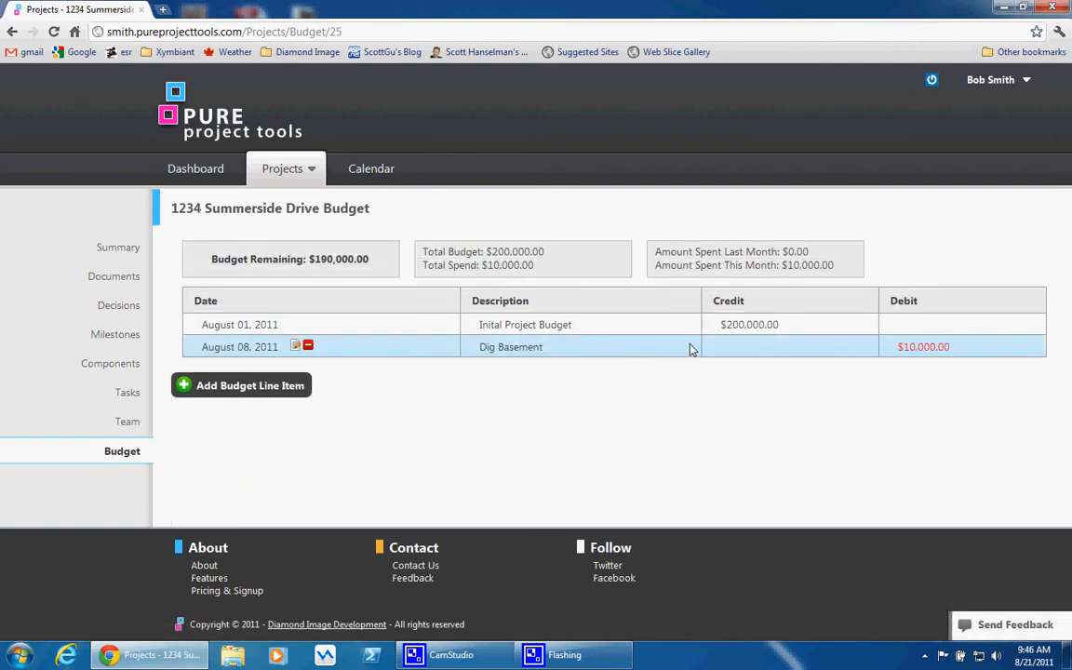
mouse_move(926, 347)
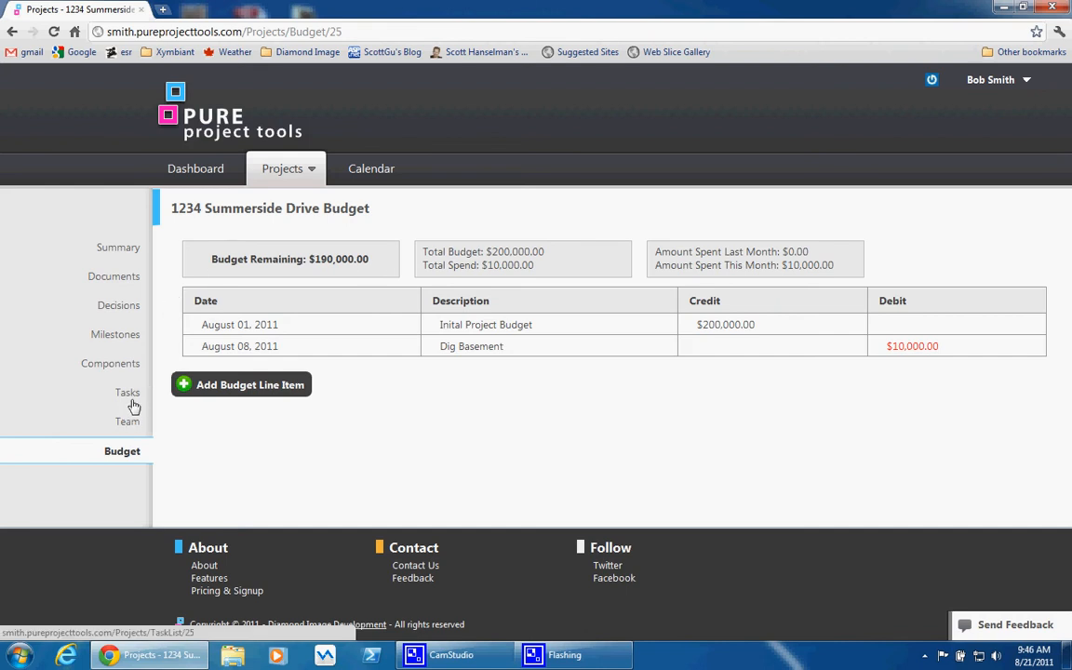
Create a project component named Roof, leaving its description blank
click(132, 364)
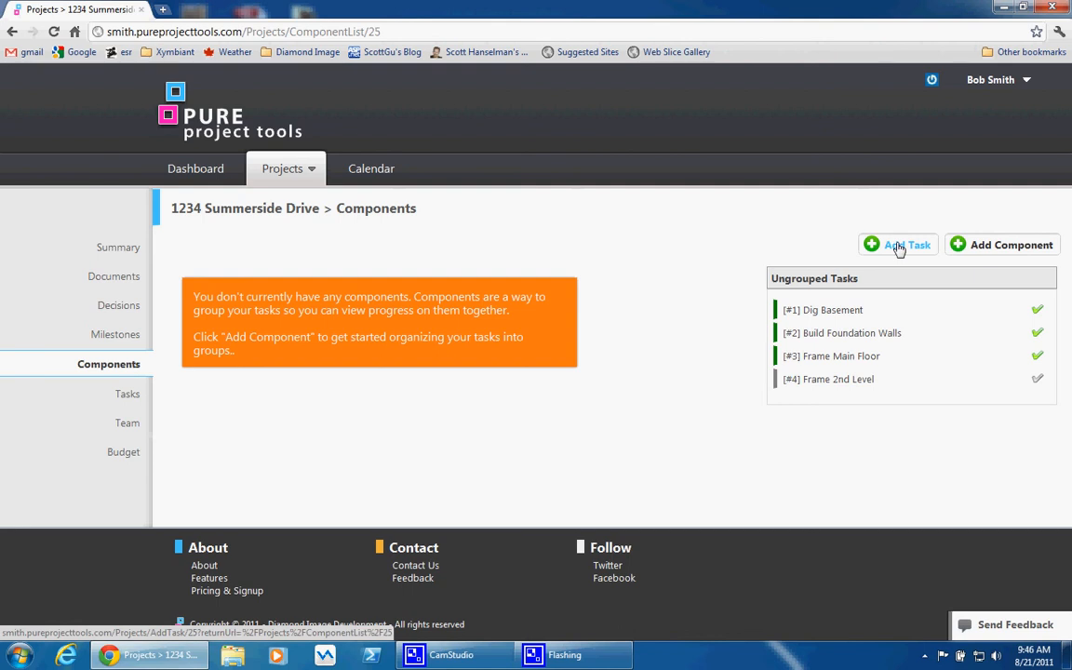
click(972, 244)
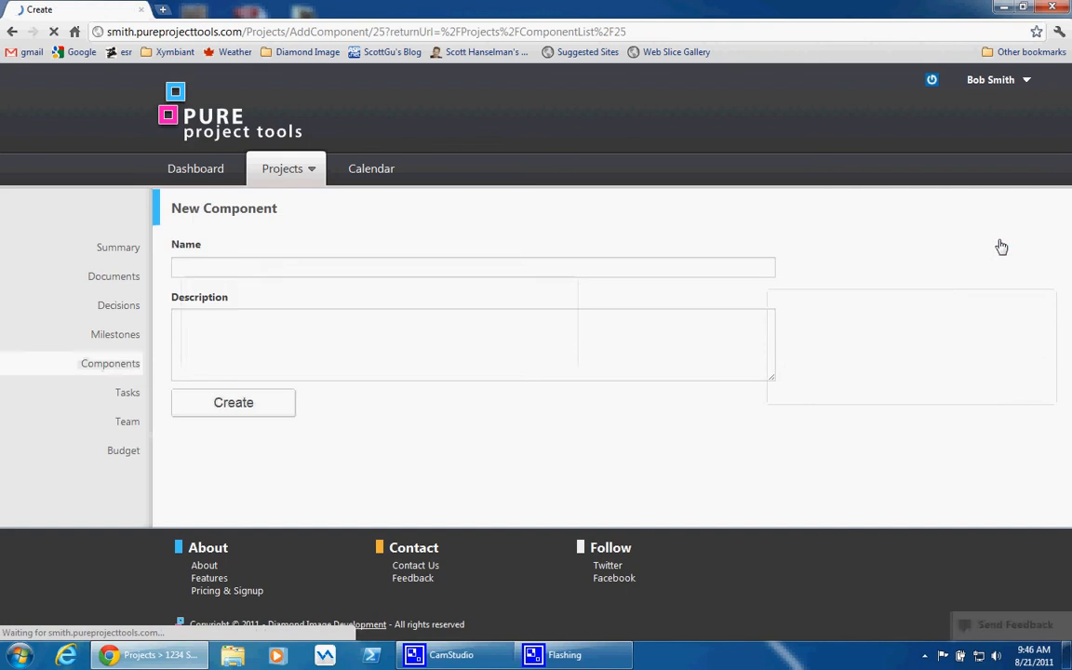
click(532, 267)
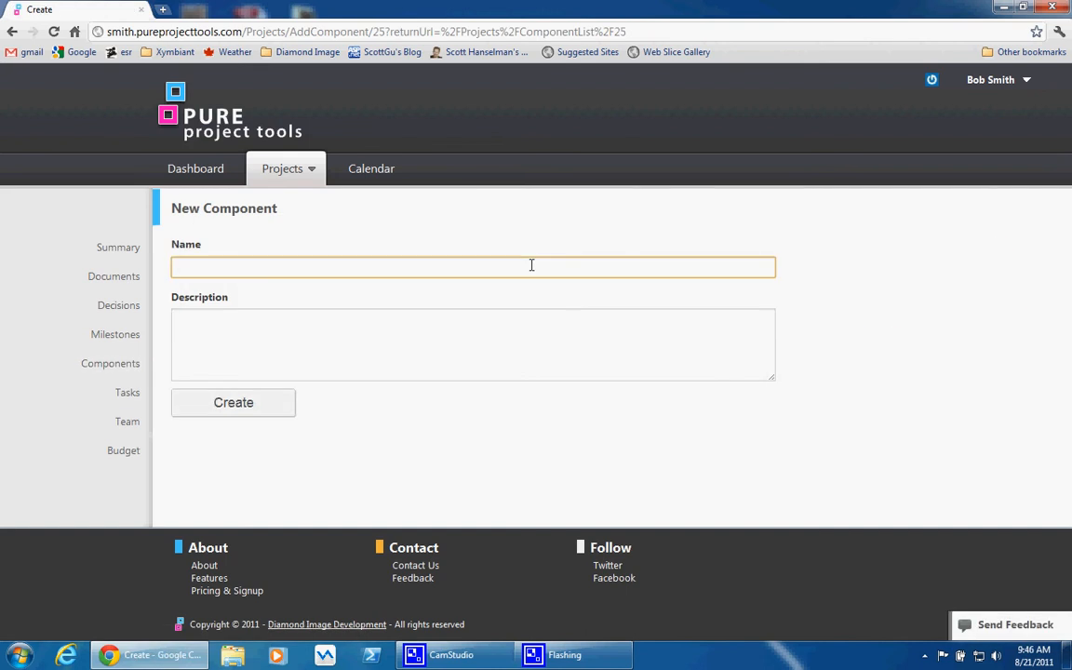
text(Roof)
click(264, 413)
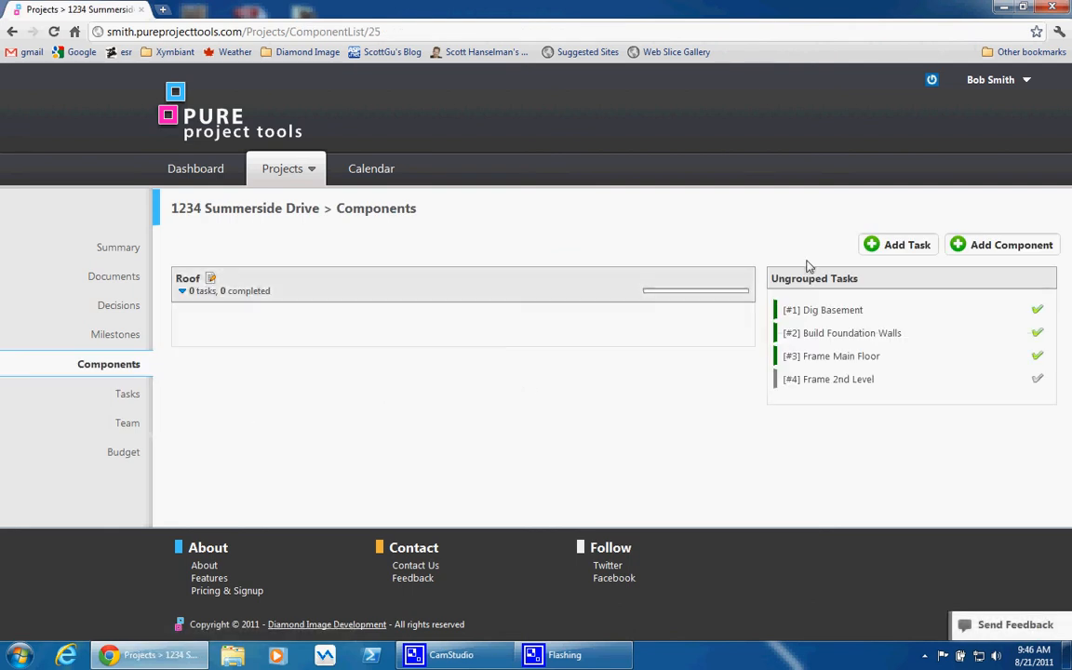
Create a task titled Order Truss from the components page, keeping the default values for everything else
click(895, 245)
click(494, 266)
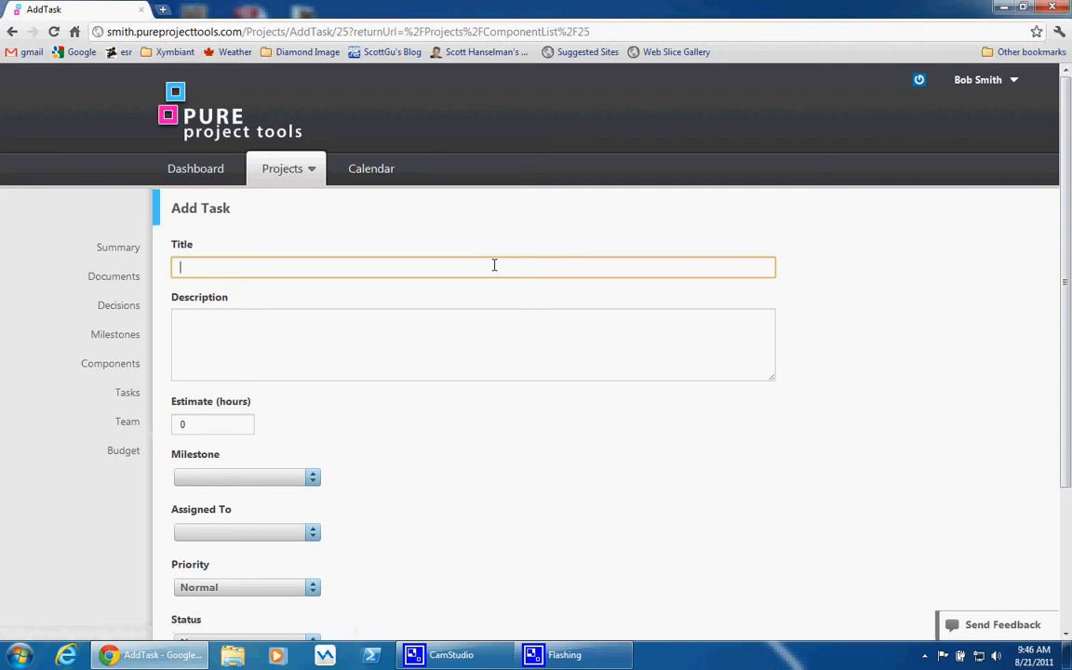
text(Opder Truss)
click(553, 528)
scroll(419, 511, down, 2)
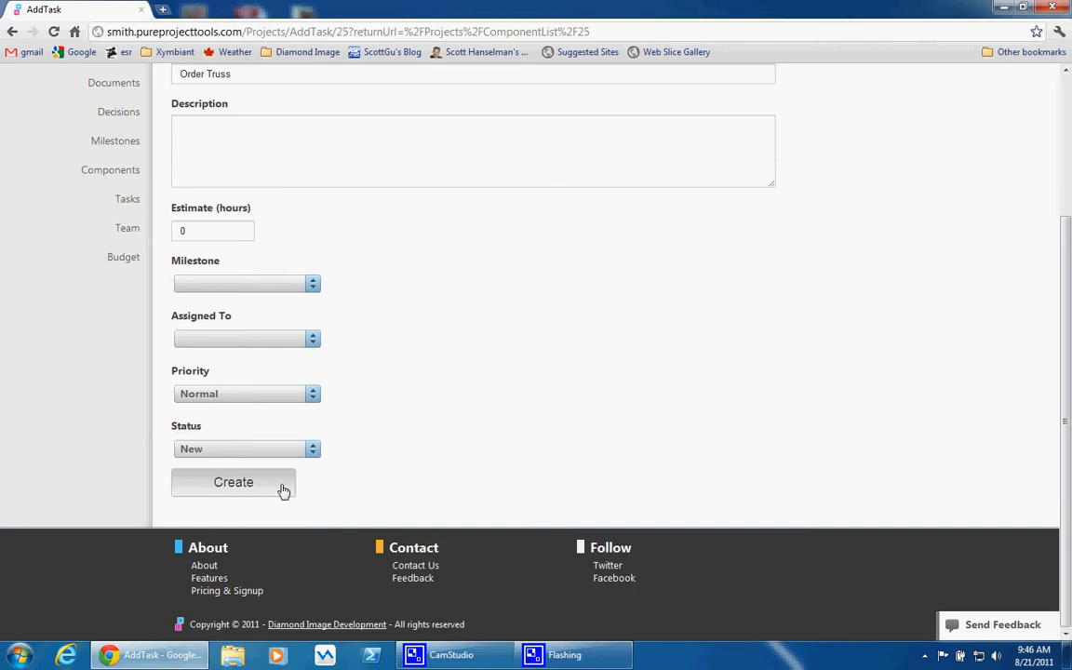
click(283, 491)
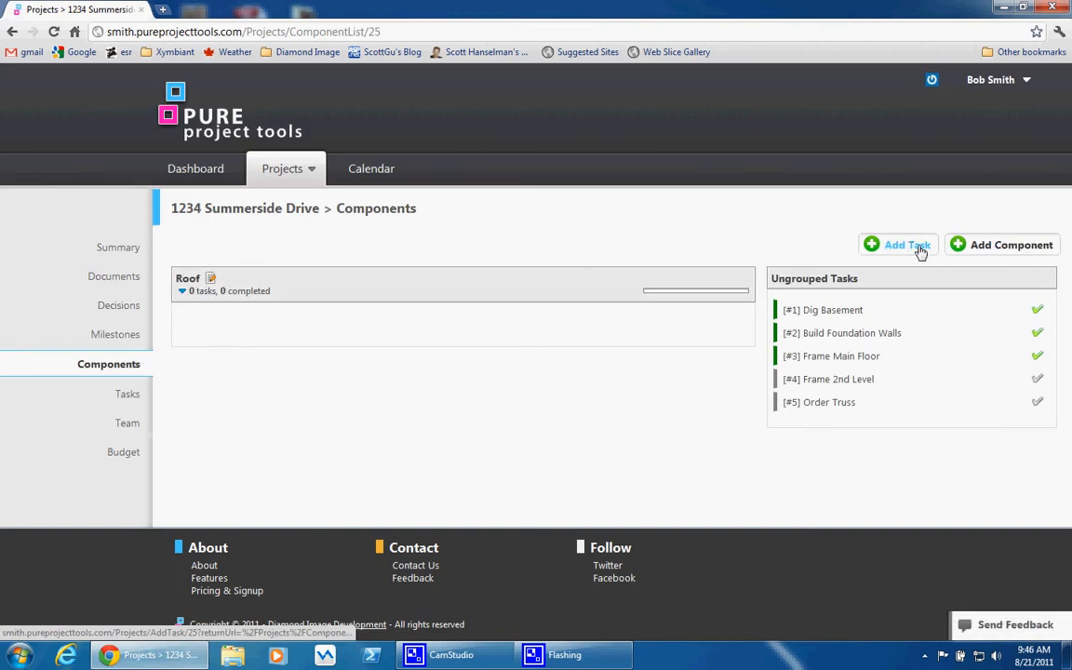
Create a task titled Assemble Roof from the components page, keeping the other fields at their defaults
click(919, 247)
click(476, 268)
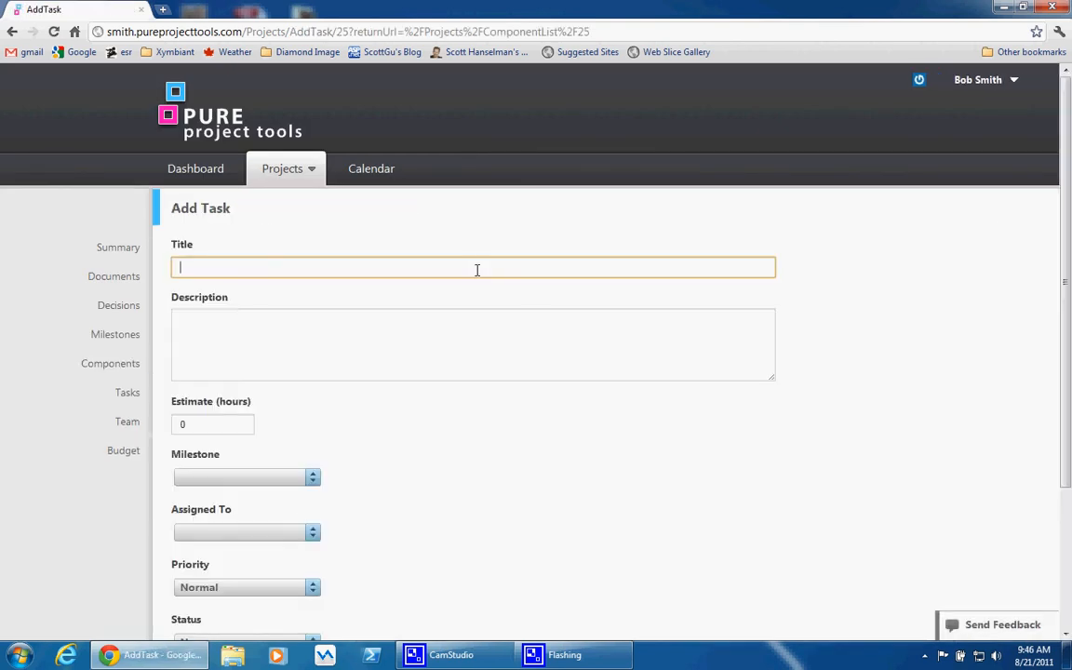
text(Assemble Roof)
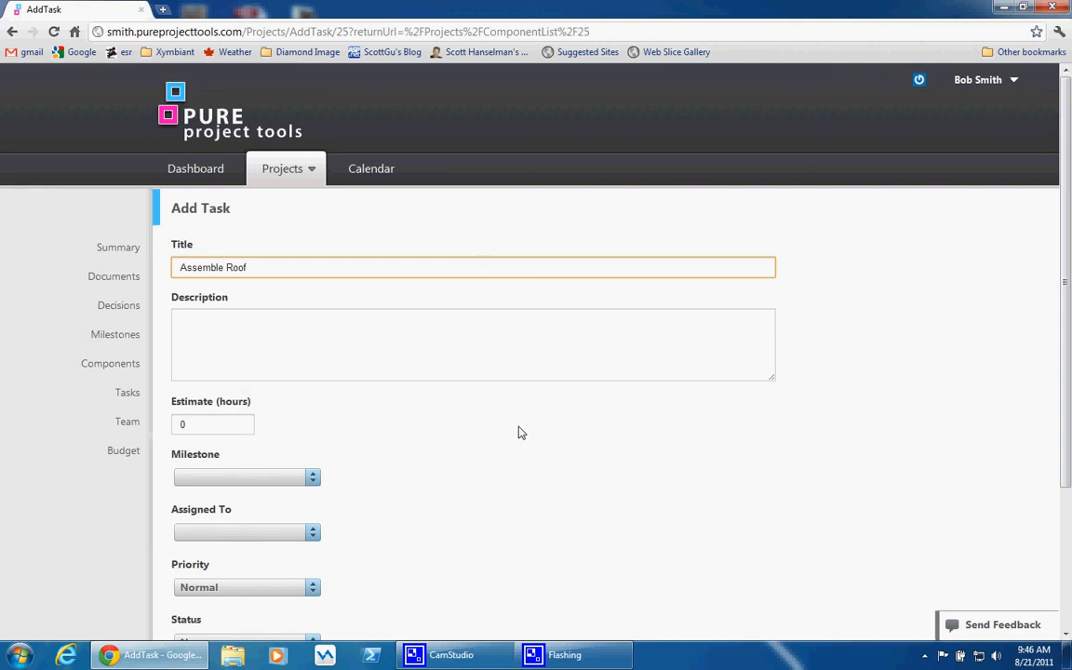
scroll(519, 432, down, 3)
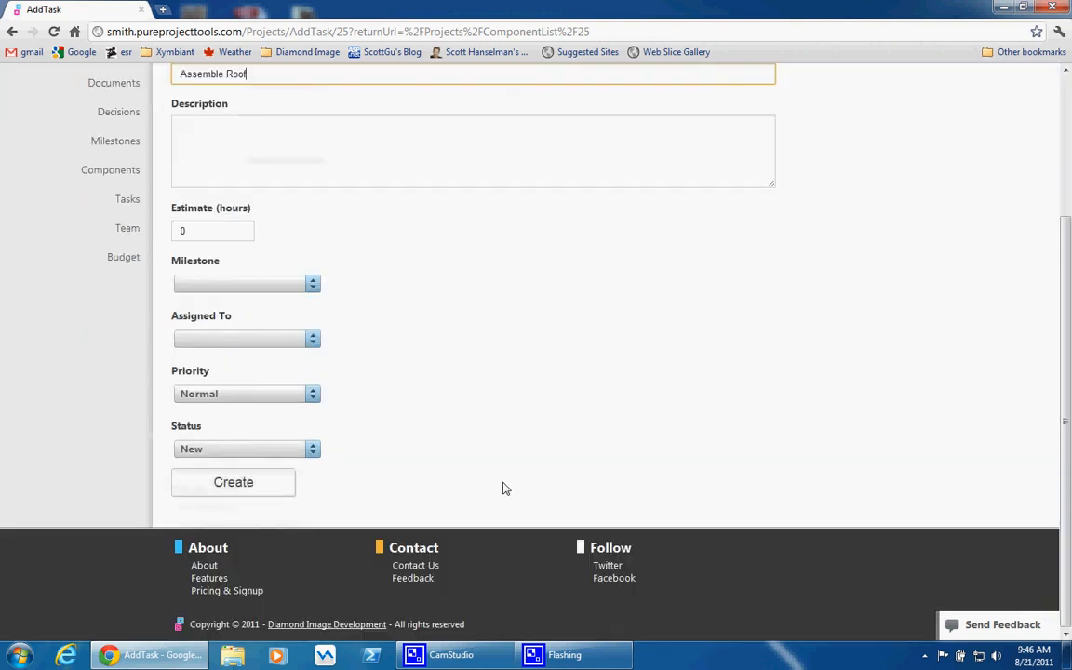
click(242, 482)
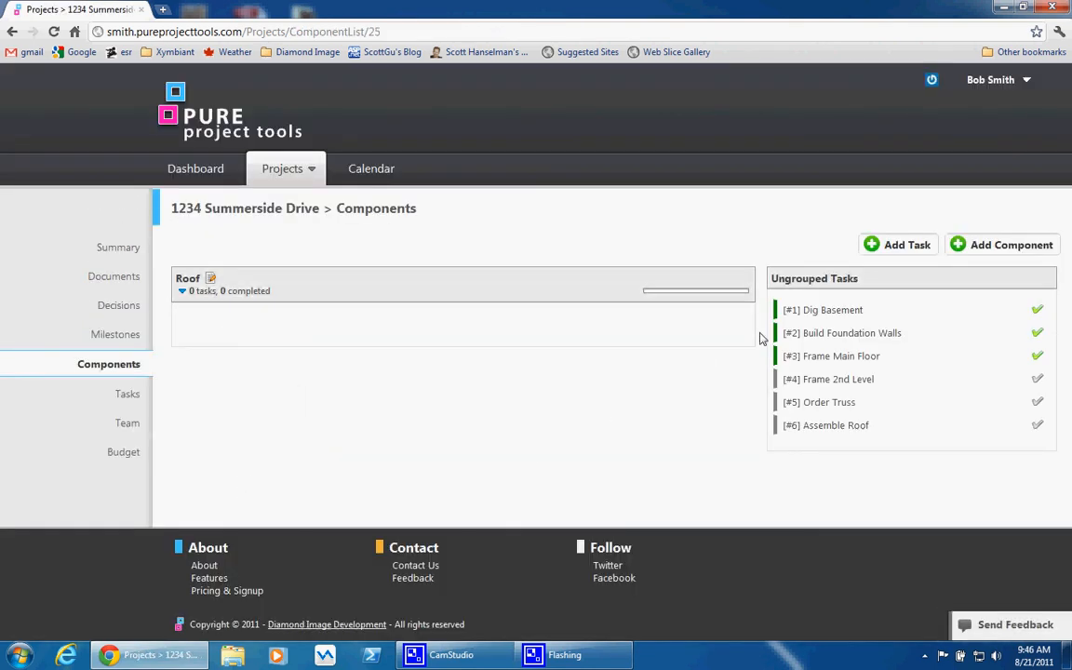
Move the Assemble Roof and Order Truss tasks into the Roof component, and mark Order Truss complete
drag(825, 414, 479, 381)
drag(795, 405, 365, 332)
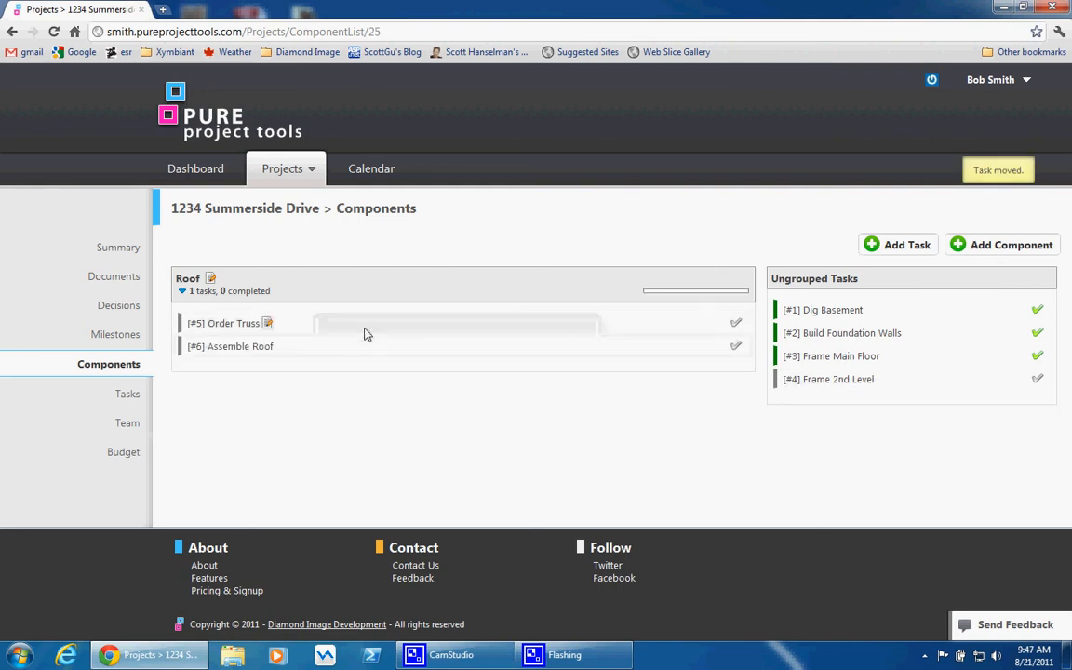
click(735, 323)
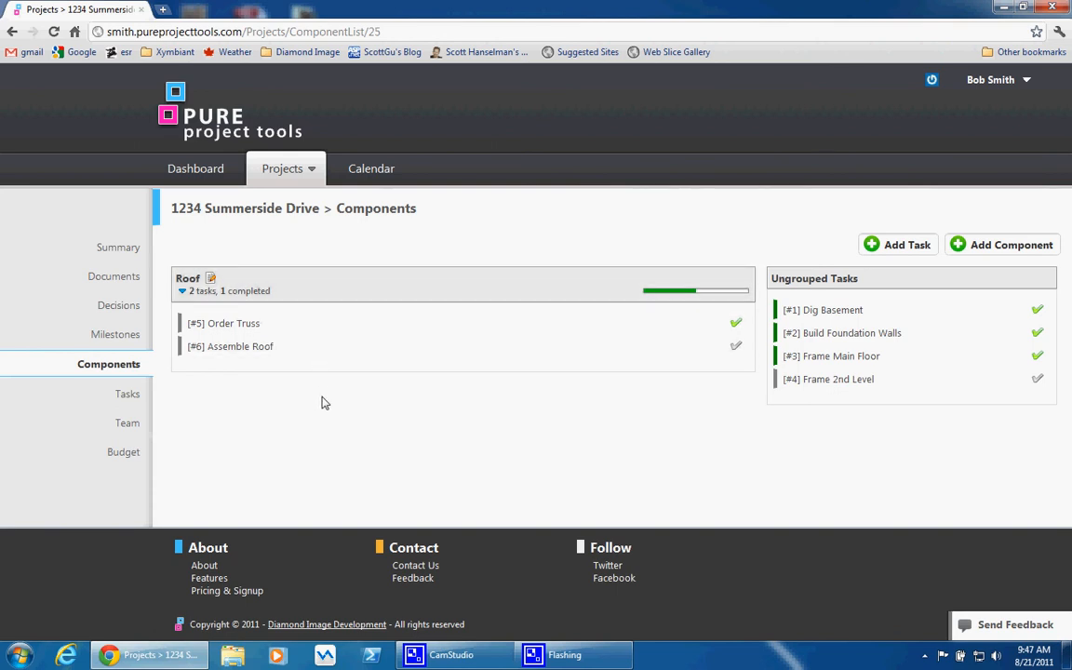
Add a decision log with the topic "How far to set the house back on the lot?" and the description "Power line 10feet from the road"
click(130, 310)
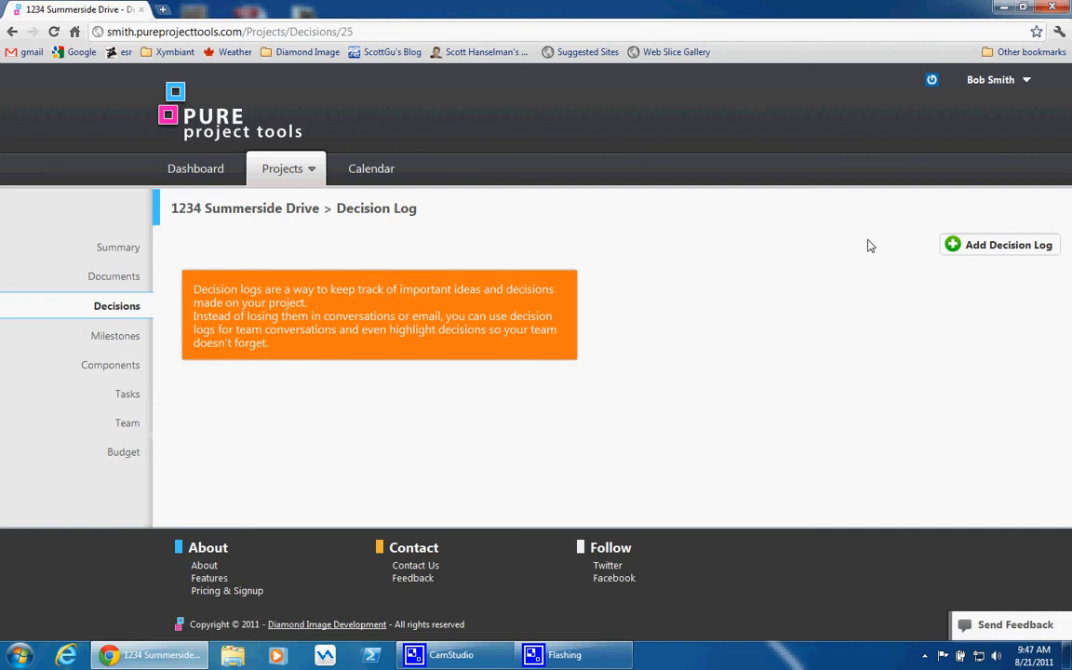
click(971, 248)
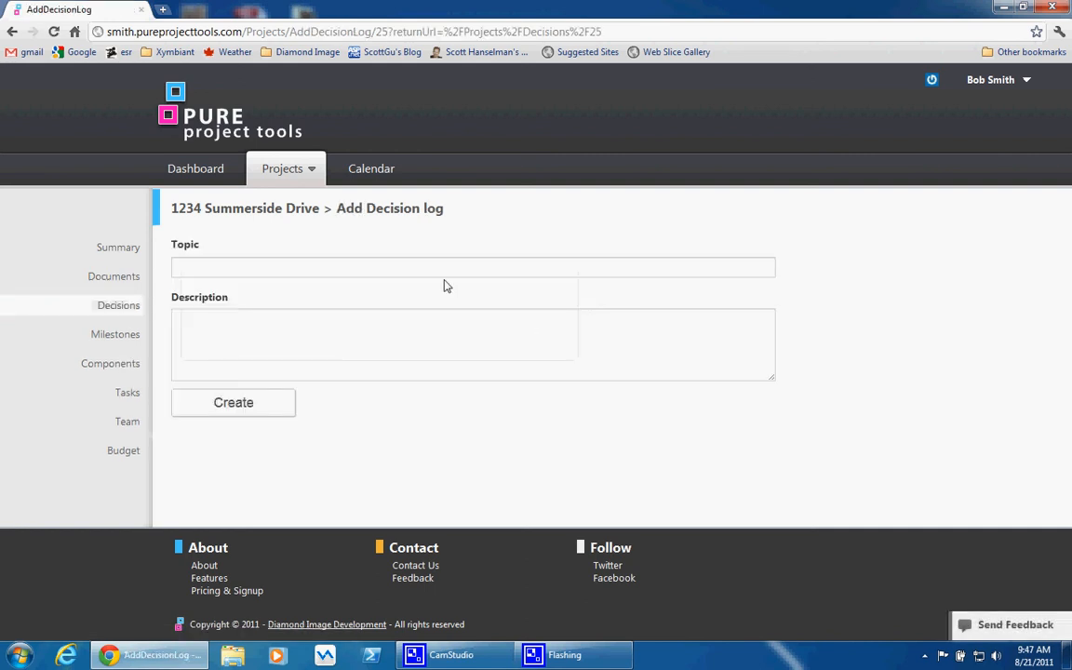
click(447, 265)
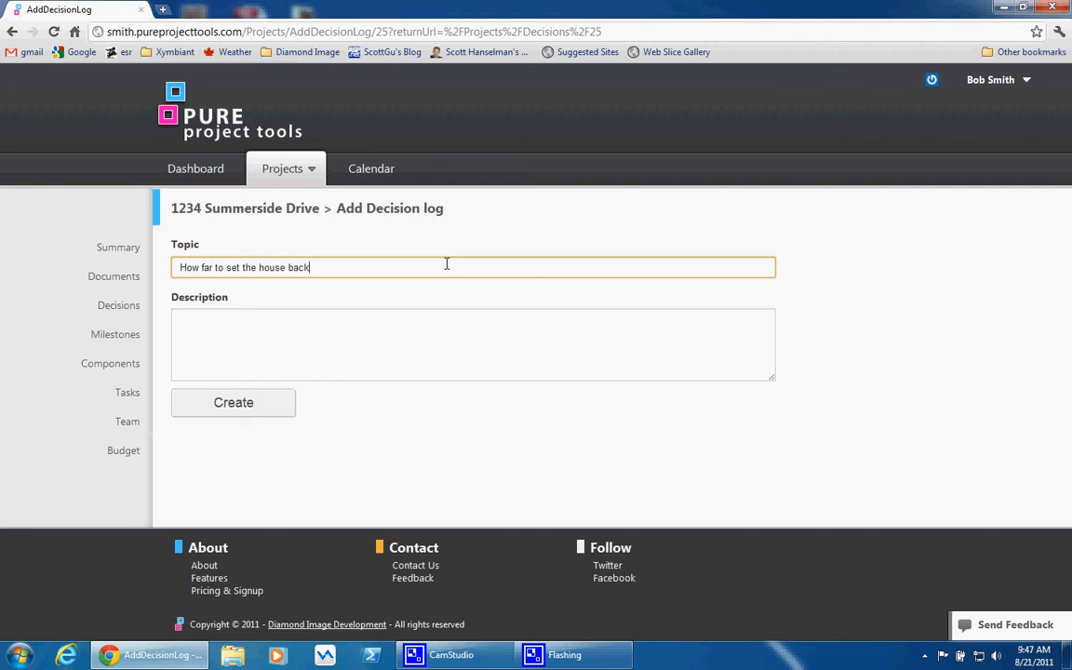
text(the lot?)
click(456, 352)
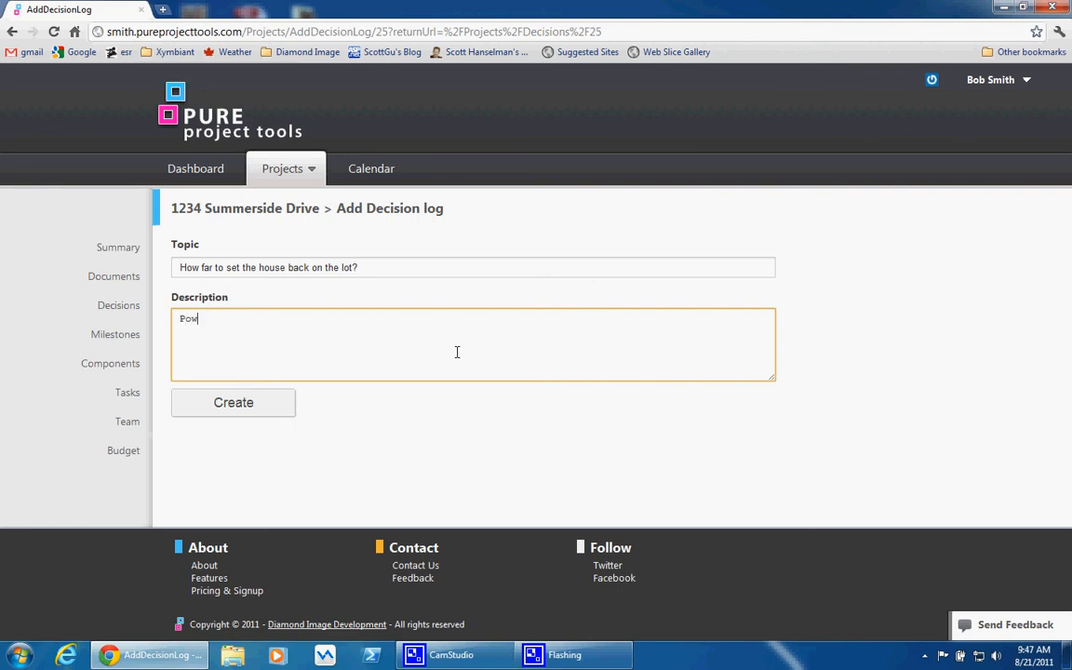
text(Powerline)
click(208, 318)
click(247, 318)
text(10feet from the road.)
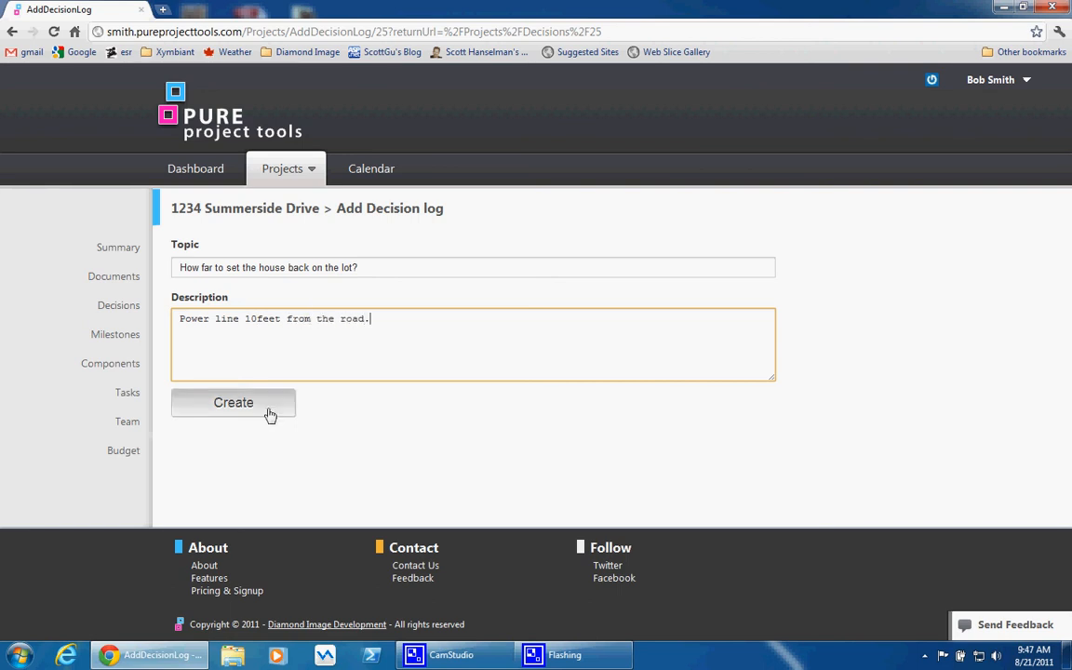
click(270, 413)
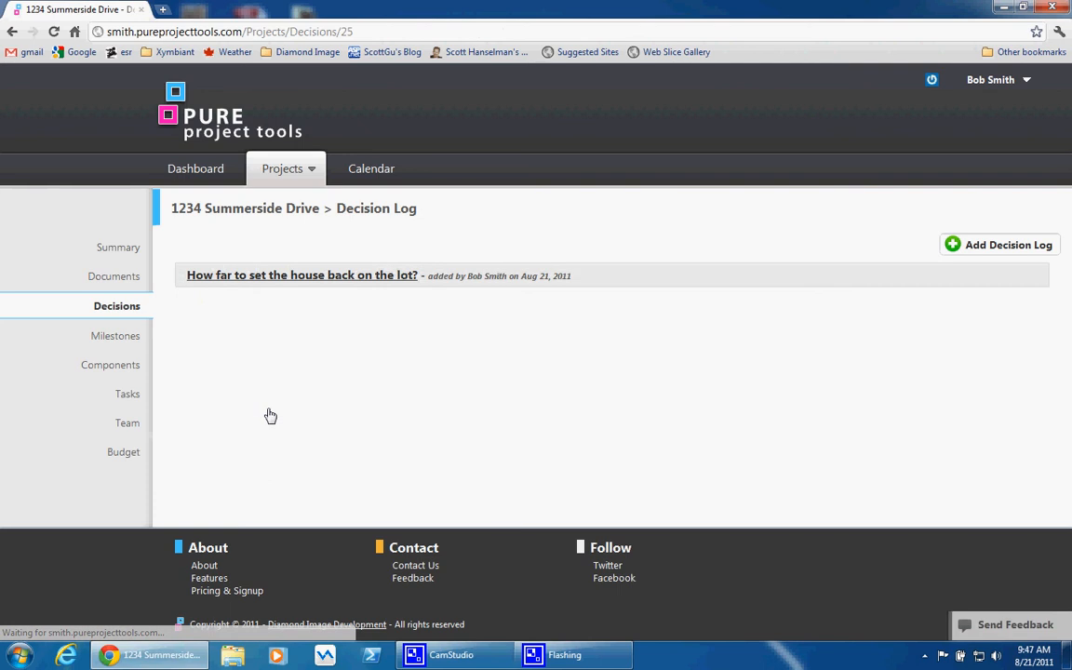
Comment "Code states that it has to be 20 feet from the road." on the house setback decision log and mark it as the decision
click(348, 277)
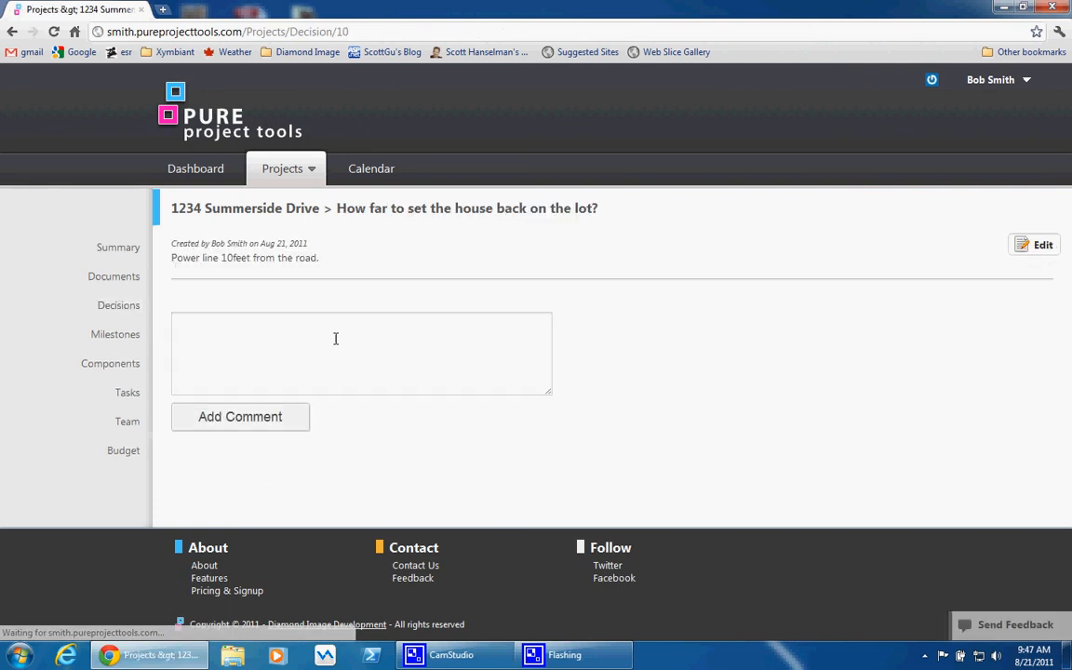
click(325, 355)
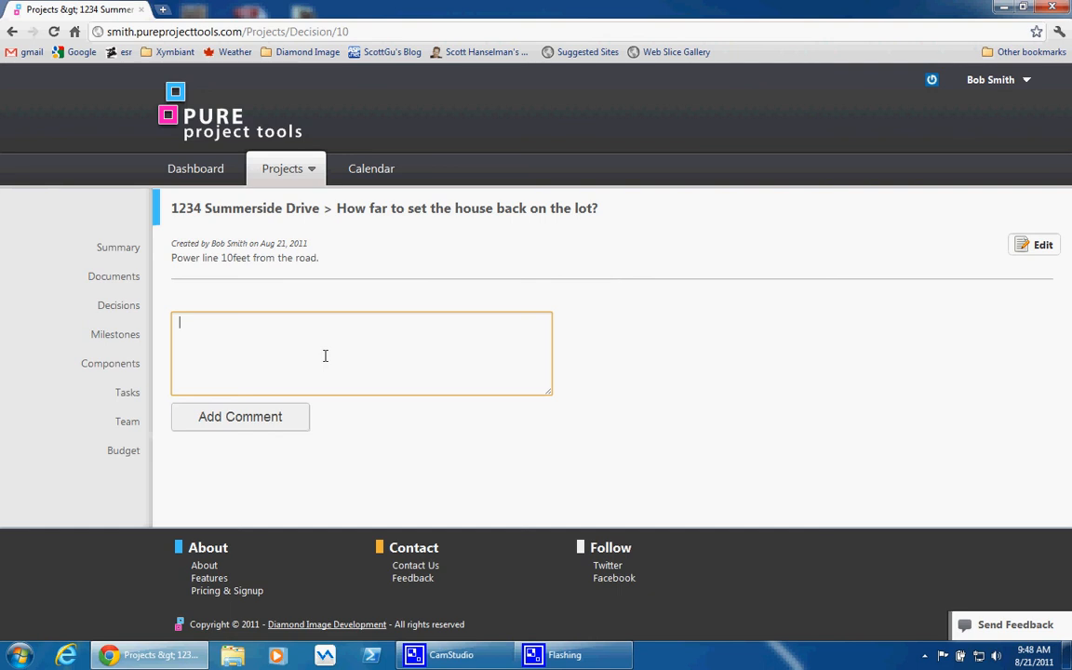
text(This ho)
key(BackSpace)
key(BackSpace)
key(BackSpace)
key(BackSpace)
key(BackSpace)
text(s that it has to be 20 fee)
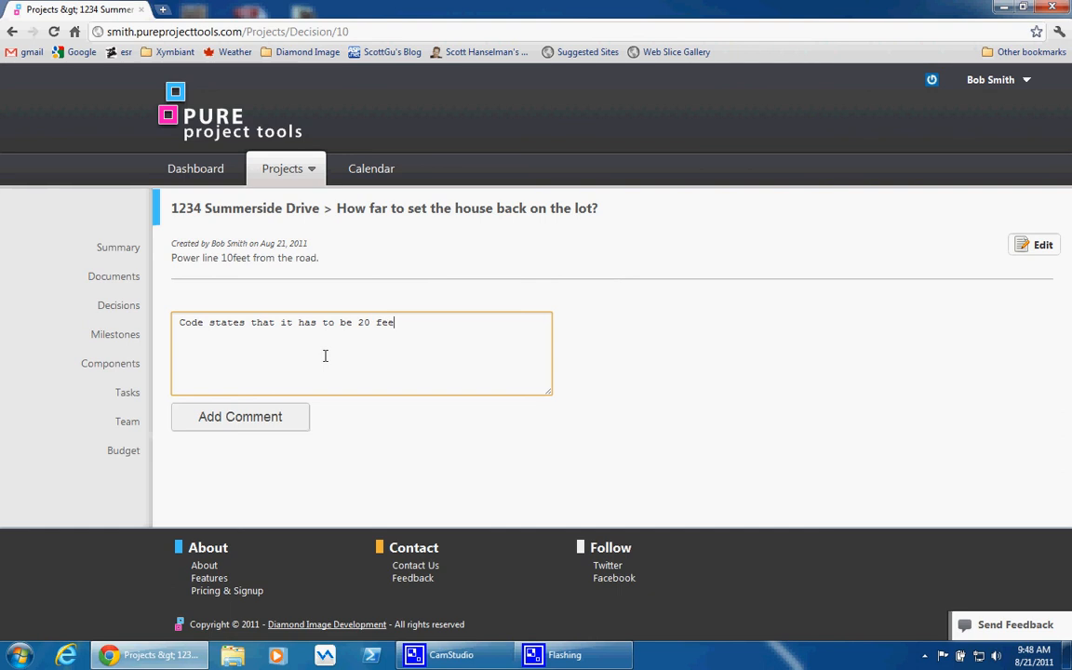
text( the road.)
click(260, 430)
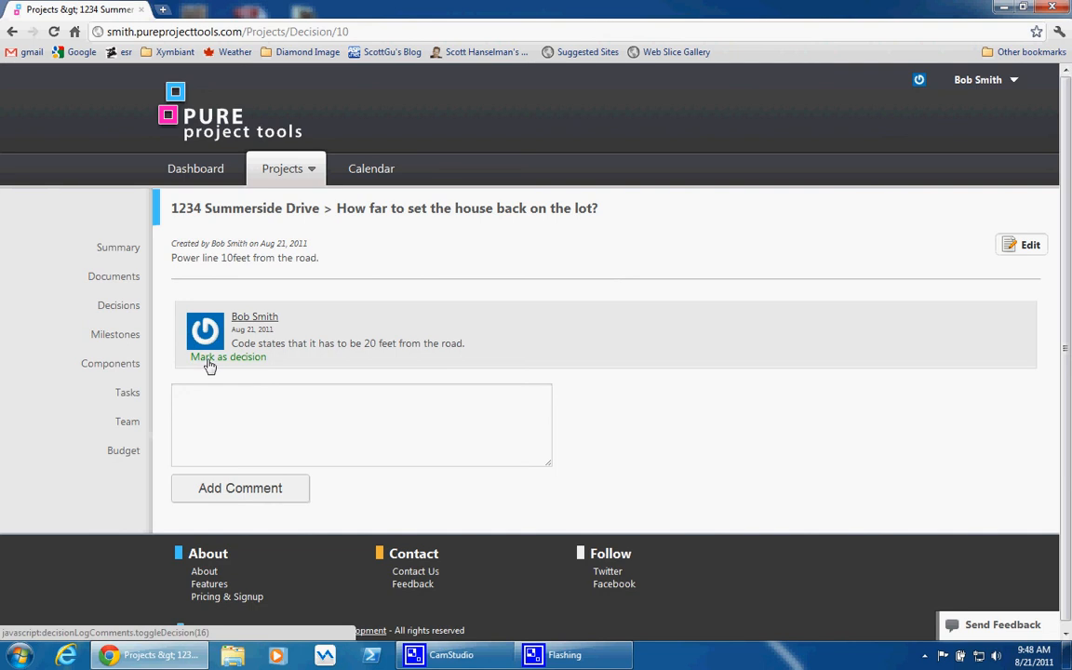
click(209, 359)
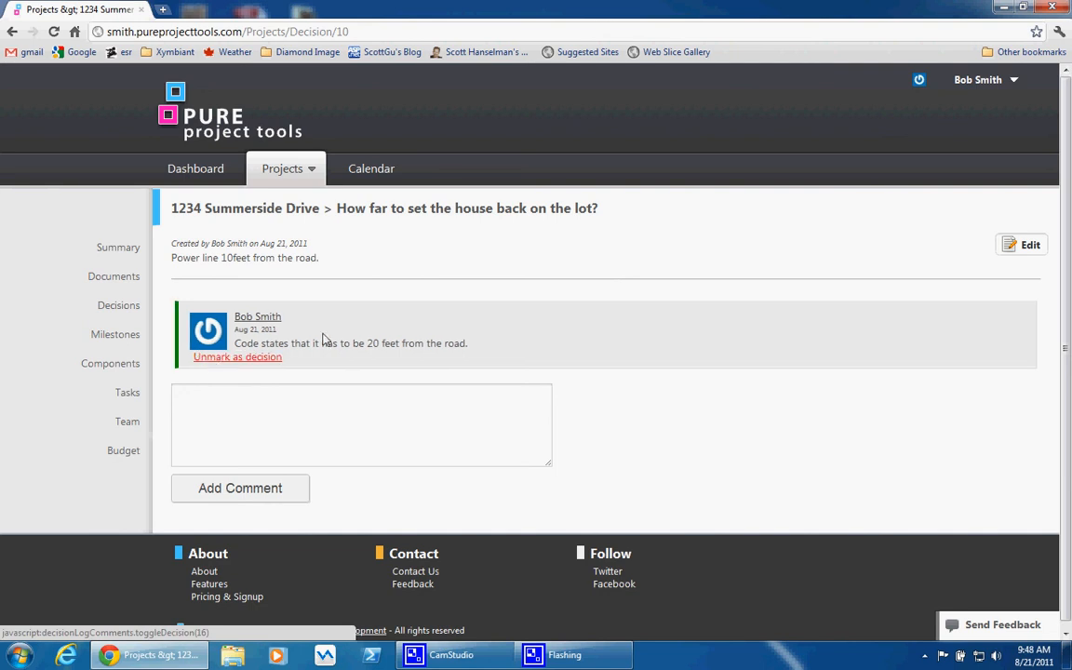
Review the project's documents page and its summary of active tickets, milestones and high-priority tasks, and return to the list of all projects
click(122, 279)
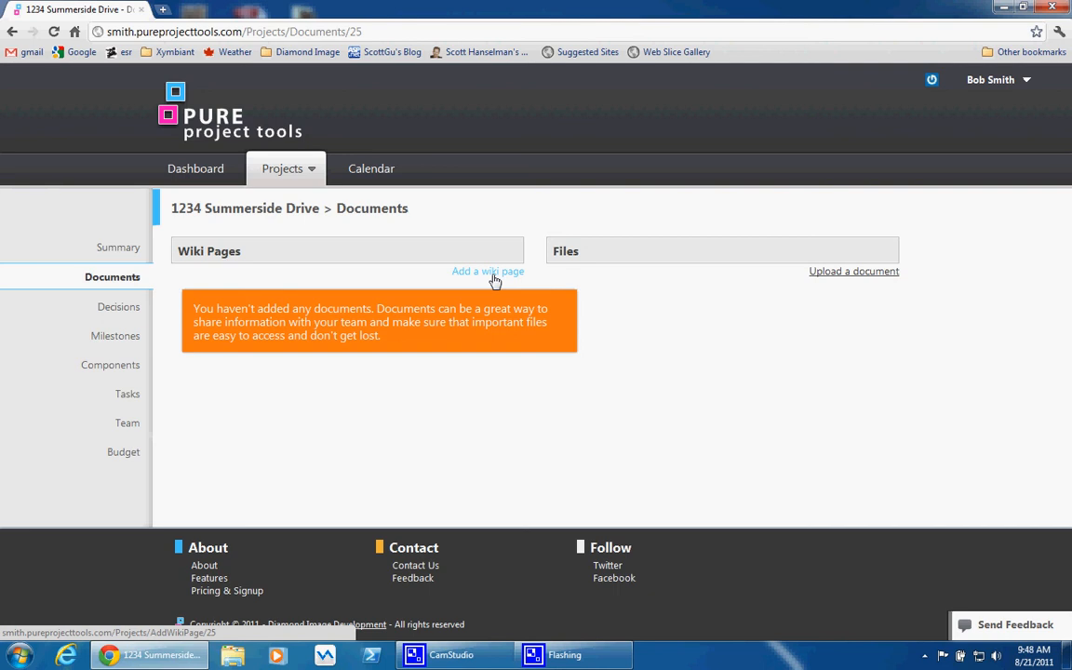
click(129, 248)
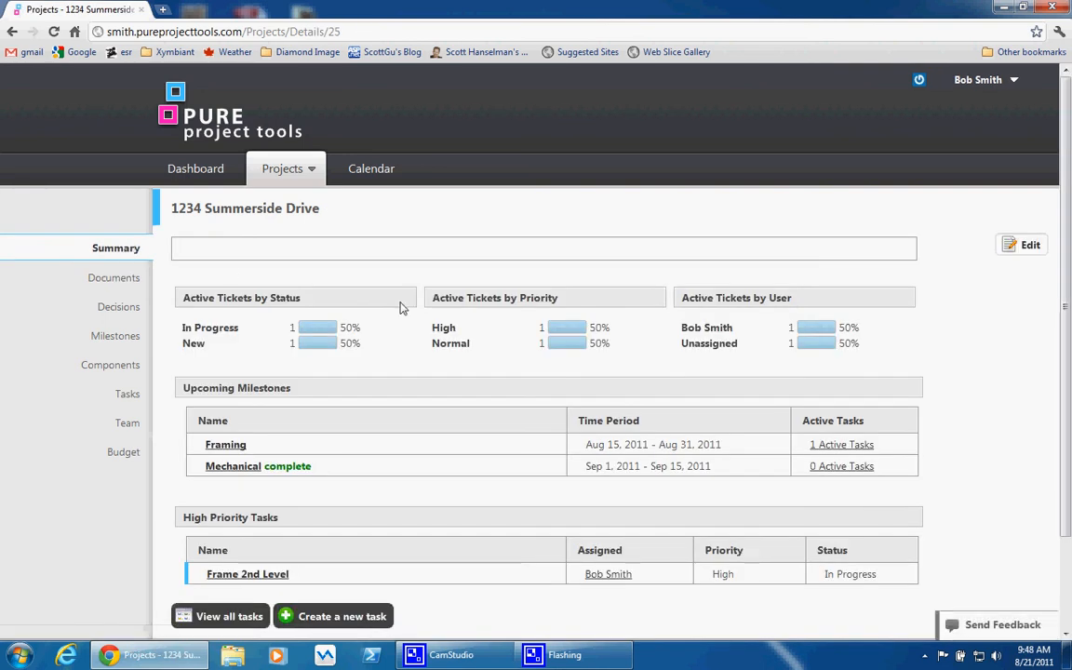
scroll(375, 316, down, 2)
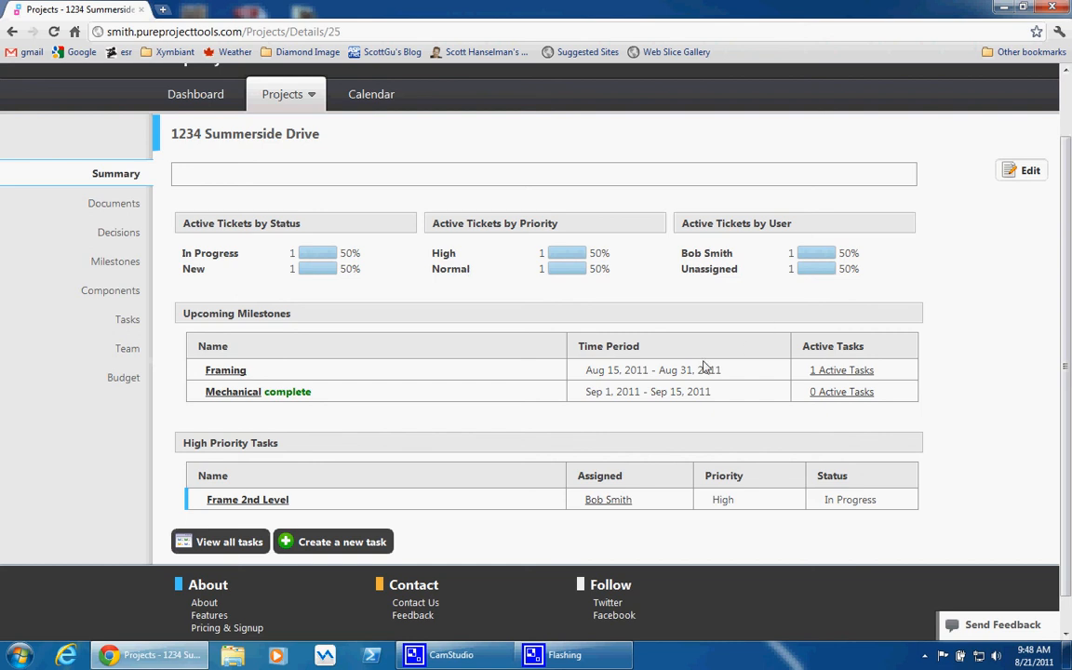
scroll(317, 340, up, 1)
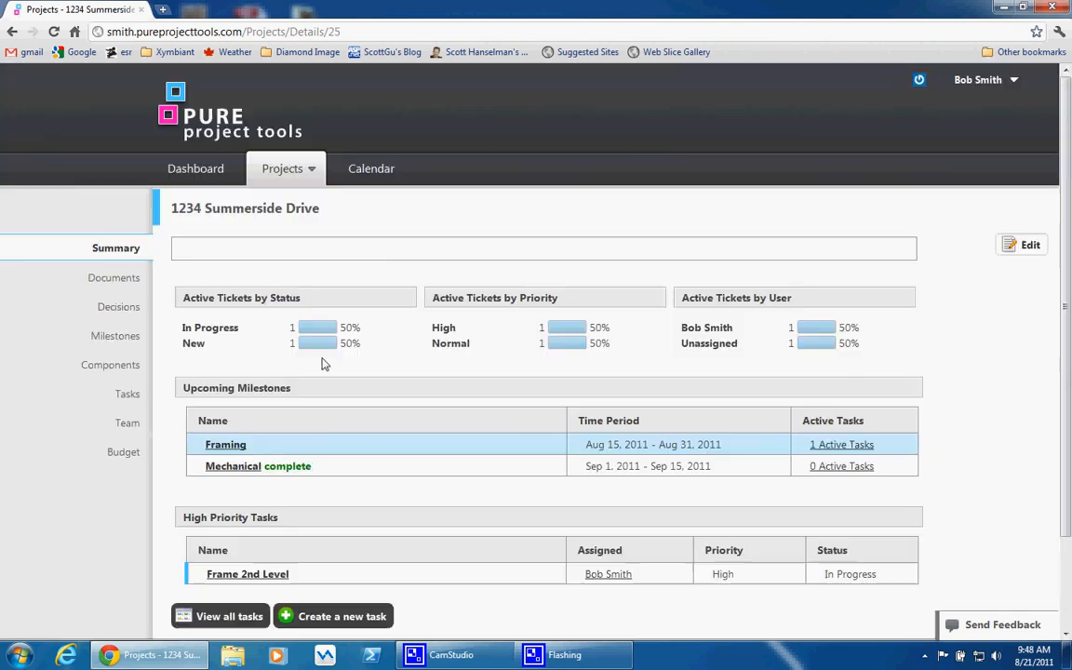
click(284, 174)
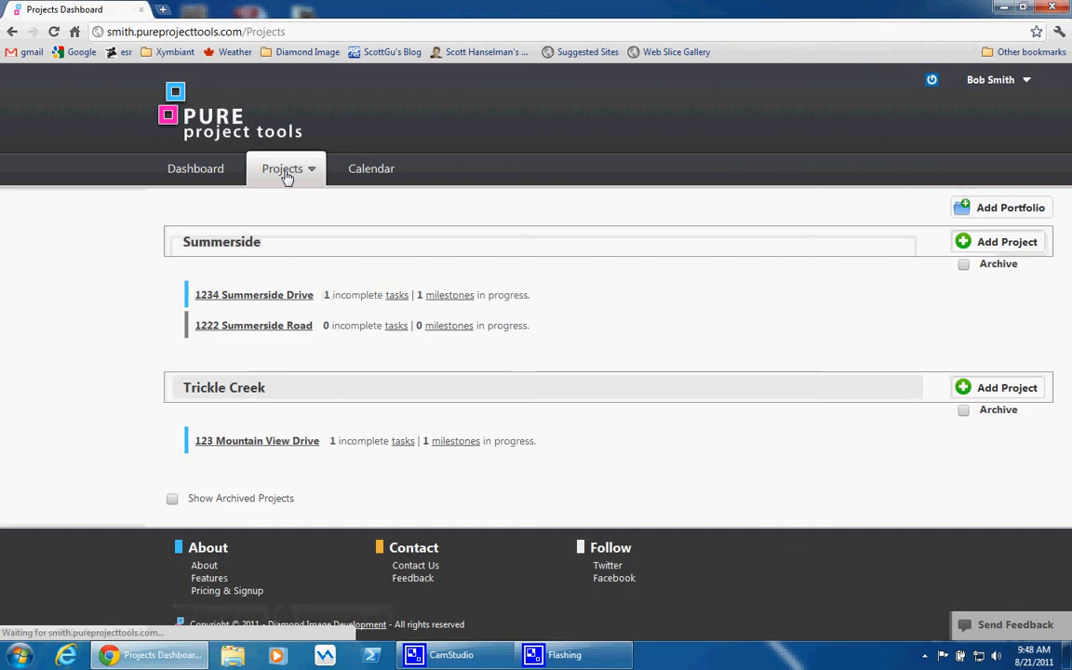